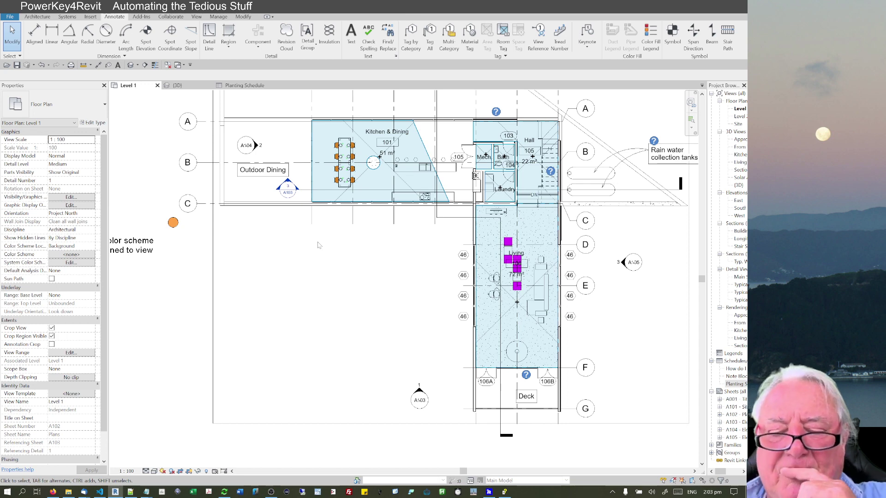
Step: Start the external wall structure note with internal lining 1/2" plasterboard and lining finish paint
key("F1")
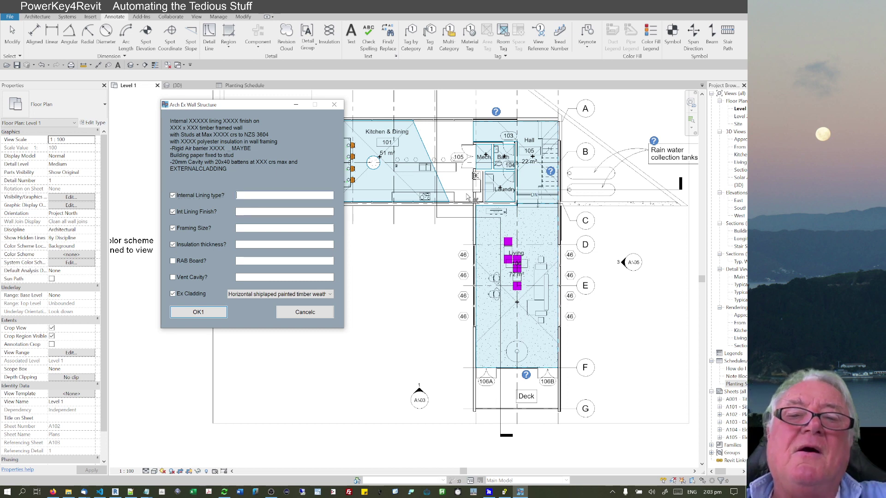
left_click(329, 294)
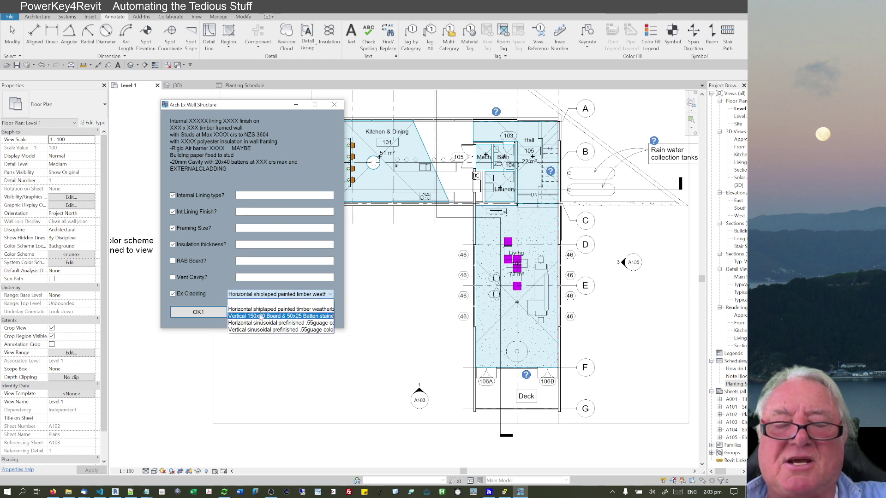
left_click(251, 195)
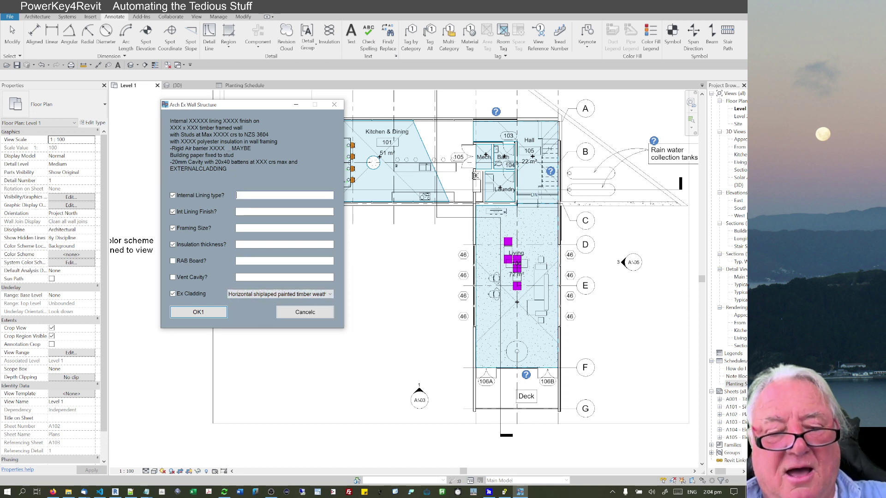
type("1/2")
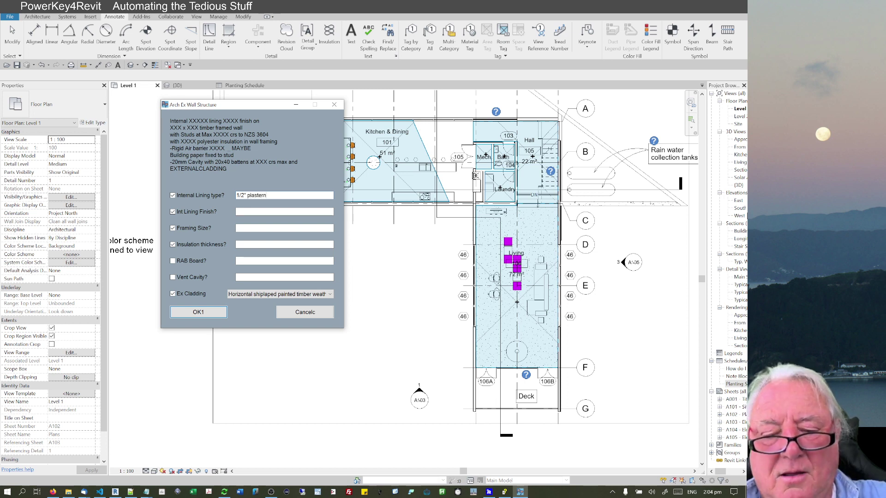
type("\" plasterboard")
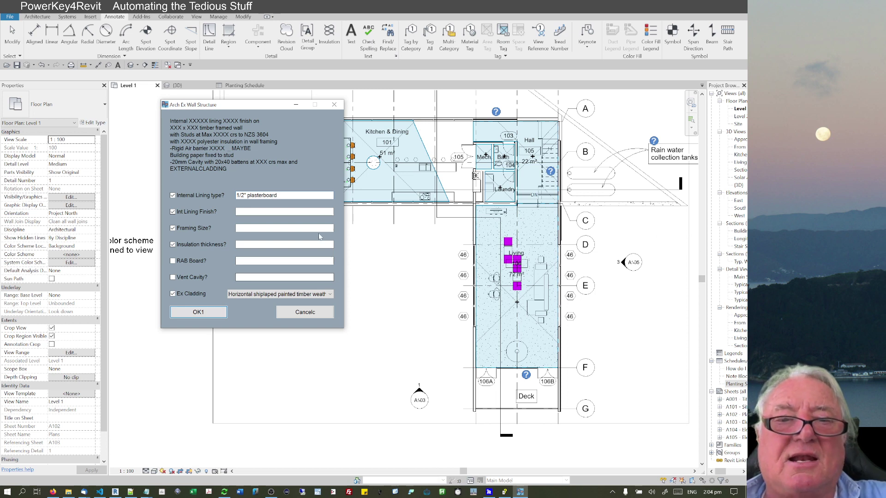
left_click(268, 212)
type("pa")
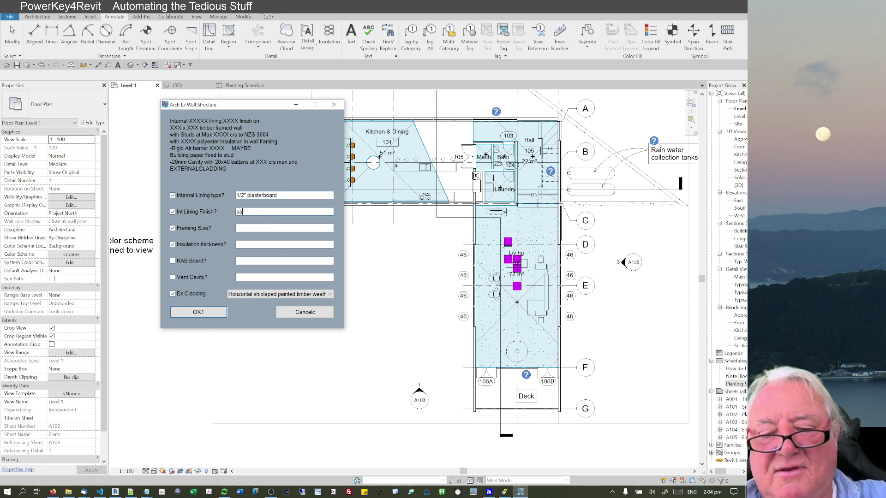
type("int")
key("Tab")
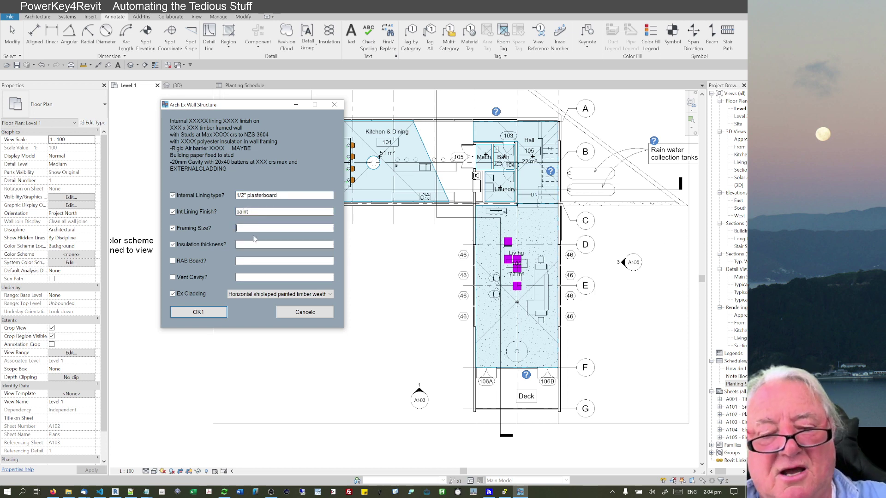
Step: Set framing size 4x2, insulation R1.8 and the vertical 150x20 board and 50x25 batten cladding, and accept the wall note
type("4x")
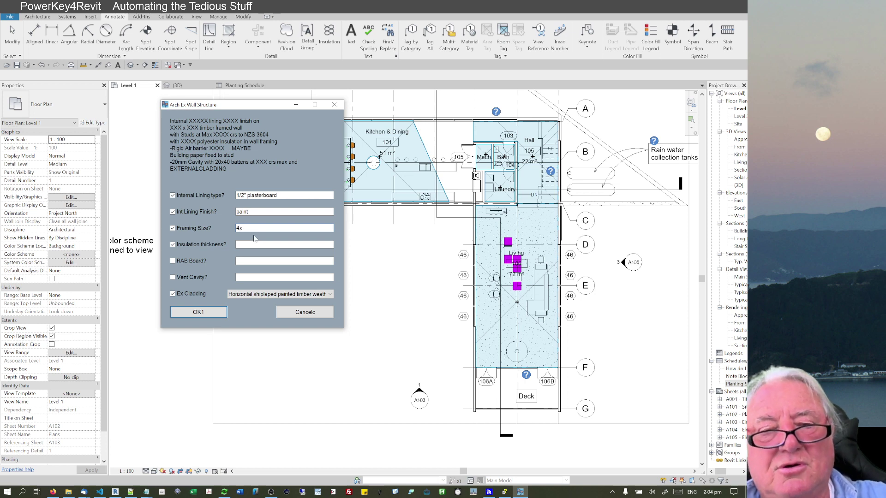
type("2")
key("Tab")
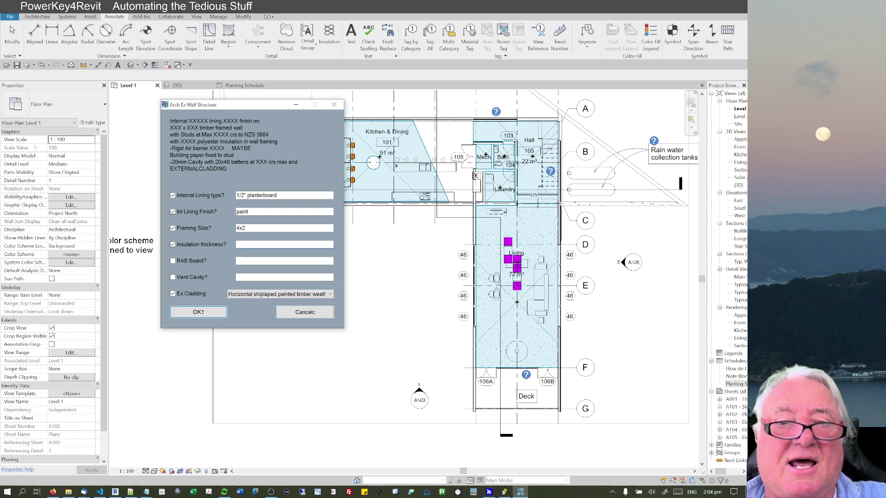
type("R1.8")
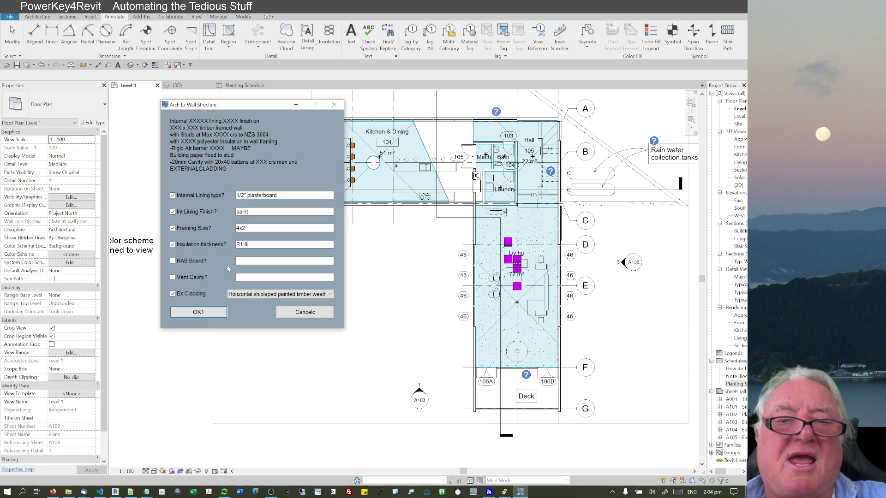
left_click(239, 296)
left_click(235, 316)
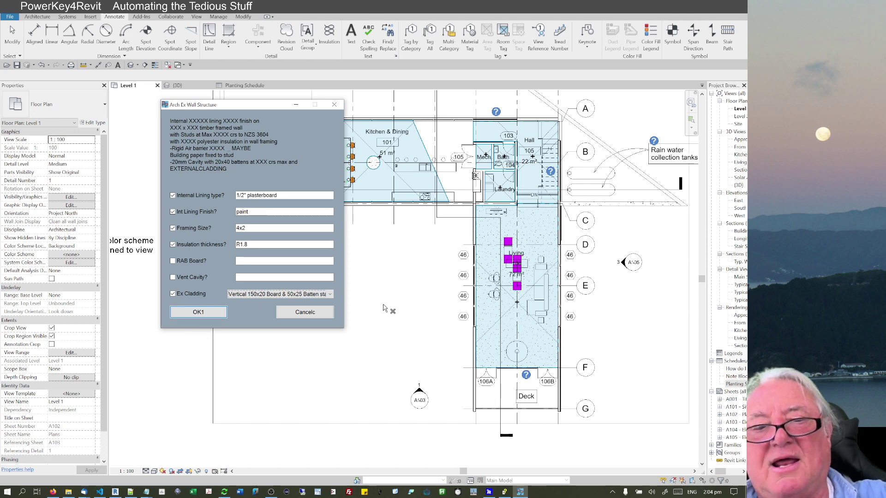
key("Return")
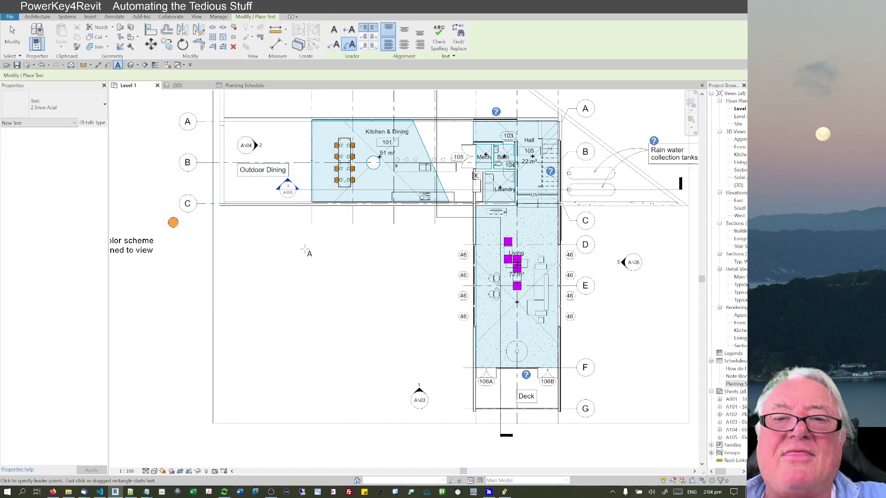
Step: Place the generated wall note with a curved leader in the blank area below the Kitchen & Dining room
left_click(300, 249)
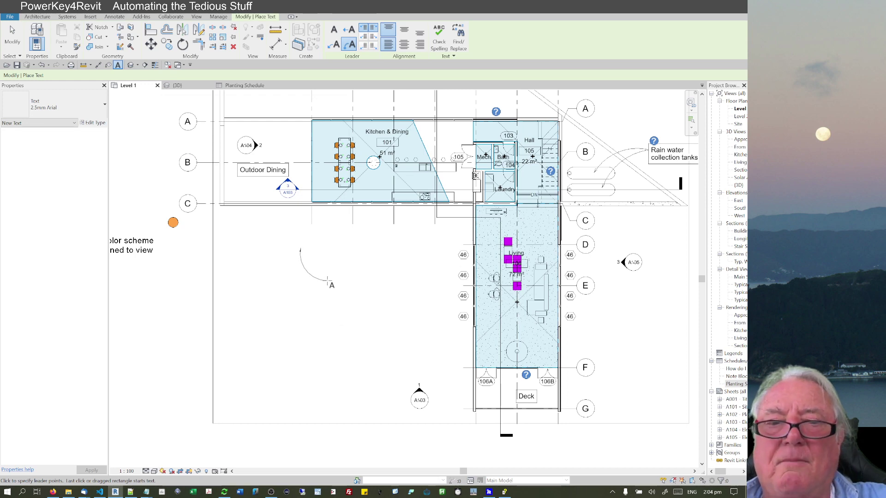
left_click(328, 280)
type("Internal 1/2\" plasterboard lining paint finish 4x2 timber framed wall with Studs at Max 600 crs to NZS 3604 R1.8 polyester insulation in wall framing. Vertical 150x20 Board & 50x25 Batten stained timber over")
left_click(400, 327)
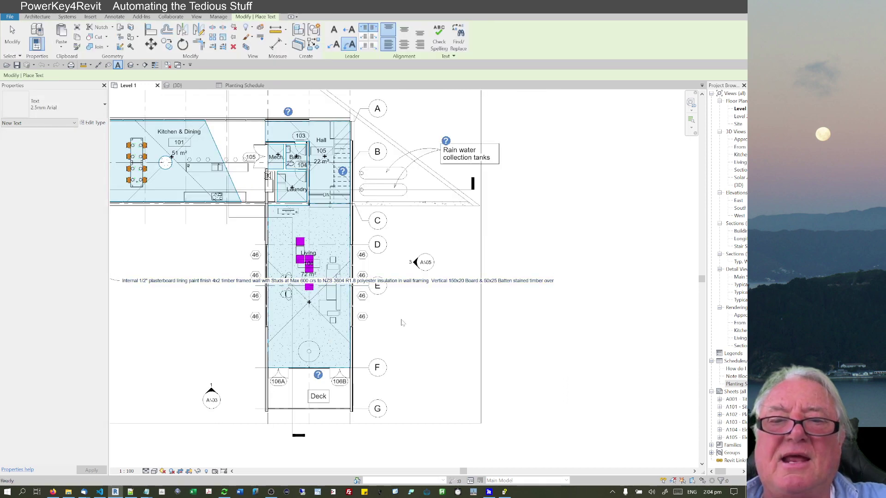
Step: Narrow the wall note's text box so the text wraps into a compact block left of the Living room
key("Escape")
scroll(426, 332, "down", 2)
left_click(283, 305)
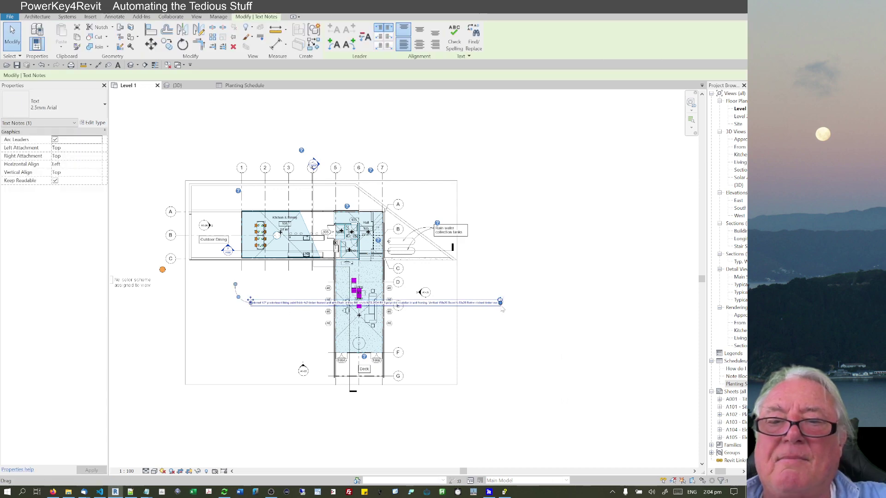
left_click_drag(500, 303, 291, 305)
scroll(291, 306, "up", 4)
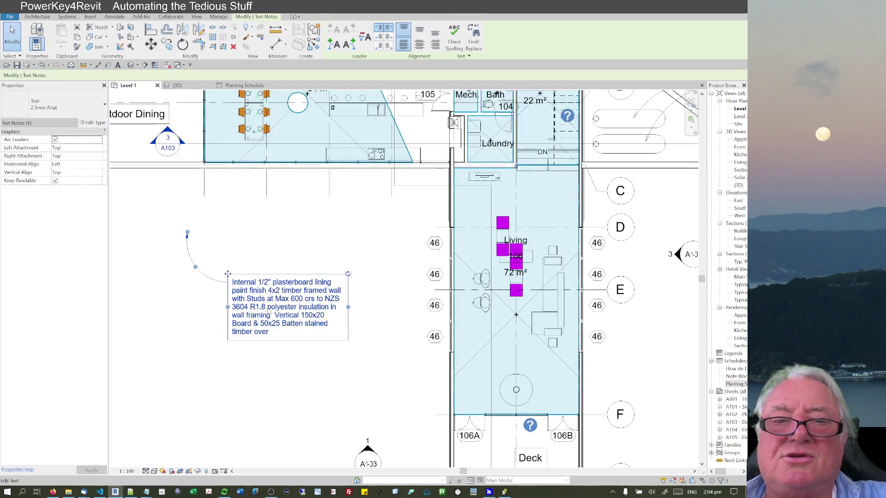
middle_click_drag(288, 312, 339, 250)
scroll(341, 251, "up", 1)
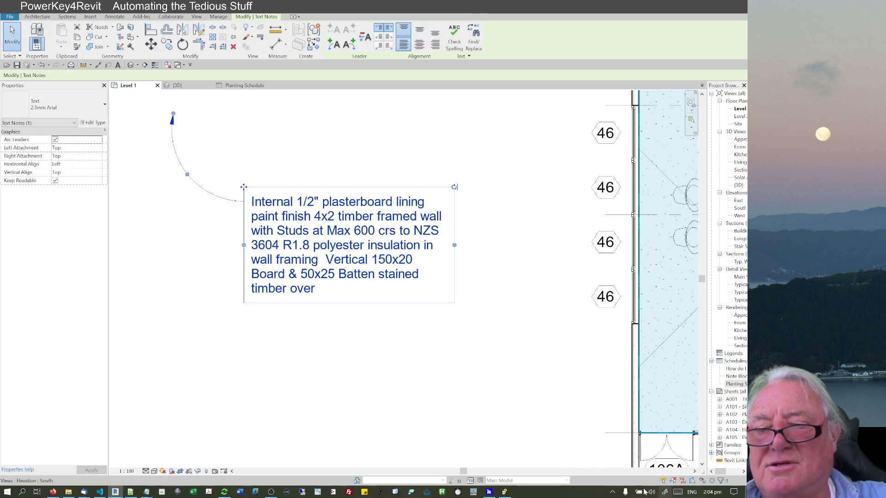
Step: Open the PowerKey4Revit user settings file and review the [Unitz] value and its inch and mm options
left_click(611, 492)
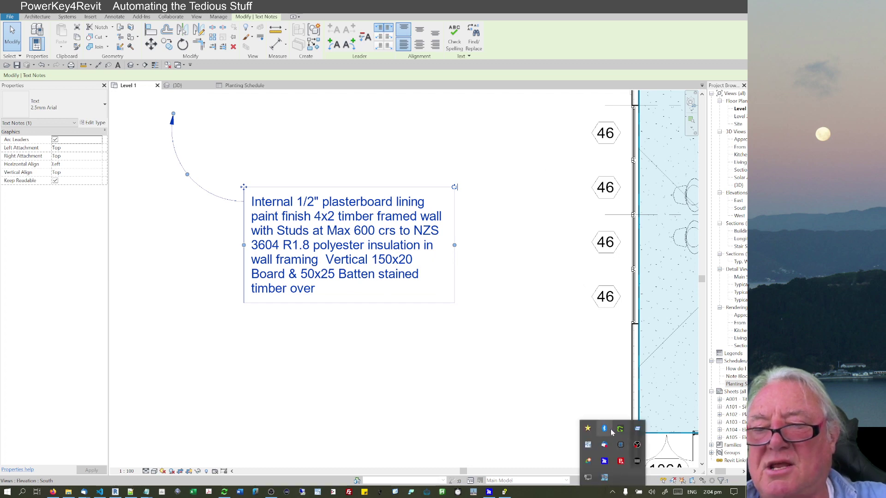
right_click(604, 463)
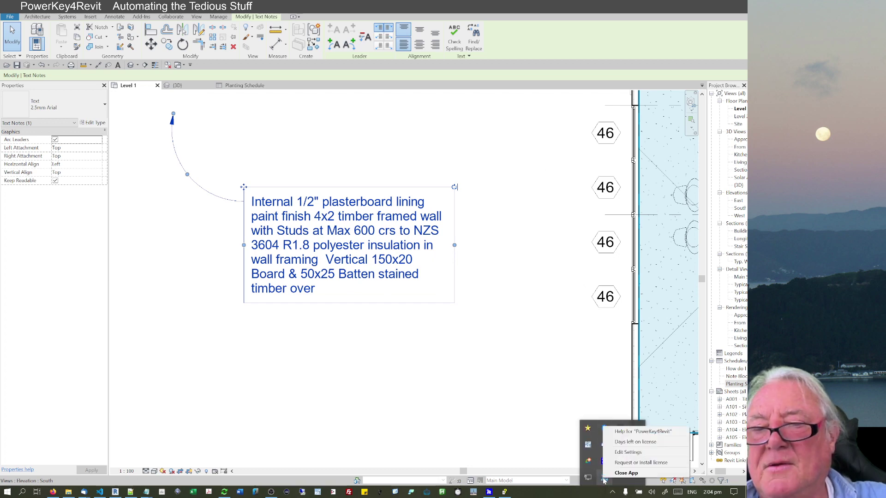
left_click(628, 452)
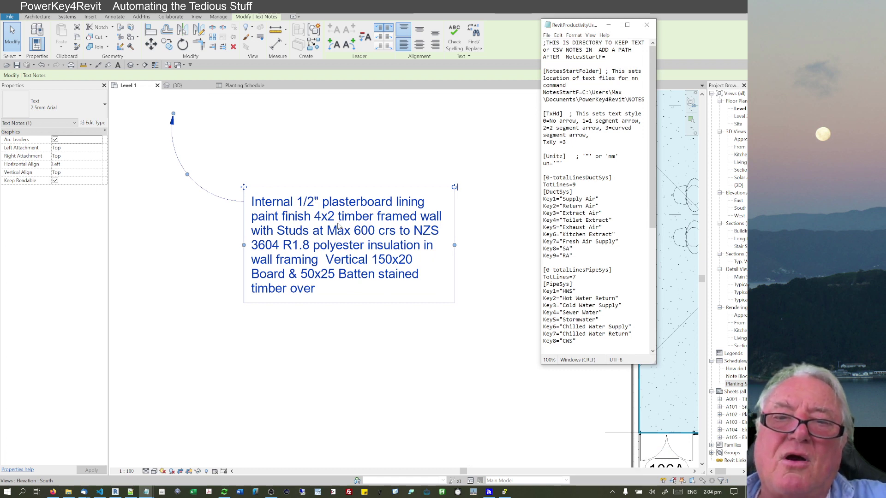
left_click_drag(567, 164, 542, 163)
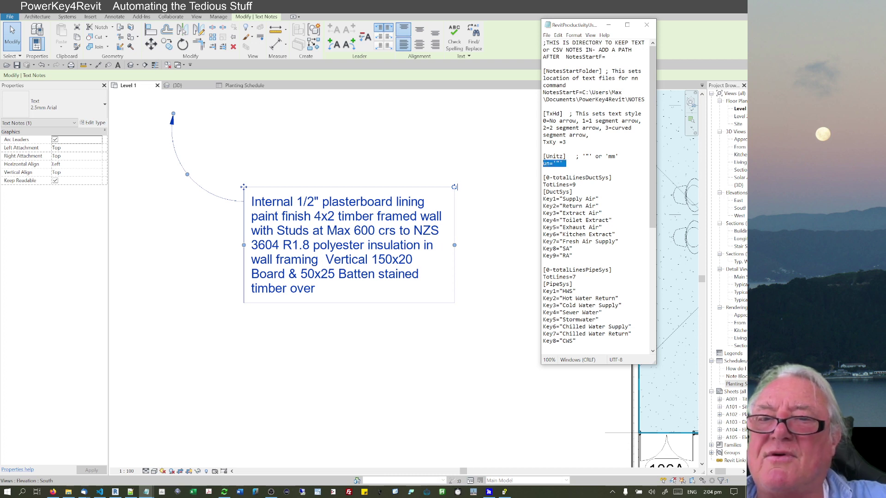
mouse_move(618, 156)
left_mouse_down()
mouse_move(579, 156)
mouse_move(615, 156)
mouse_move(605, 156)
left_mouse_up()
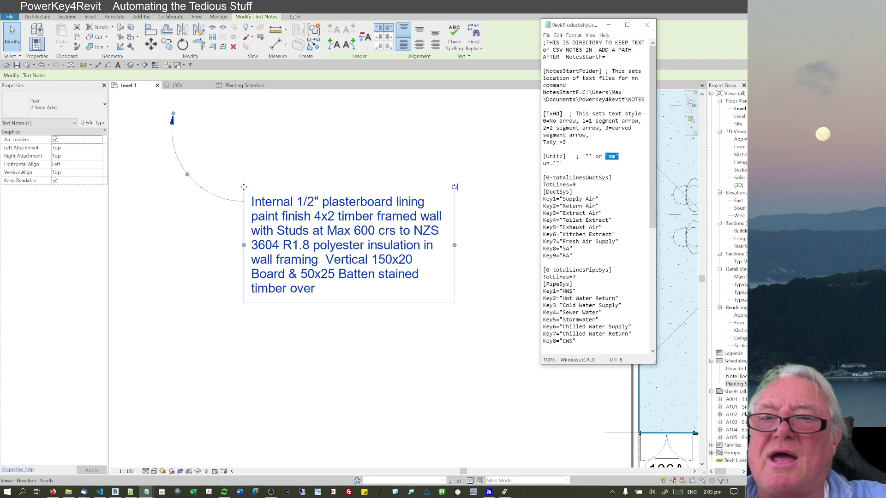
left_click(565, 163)
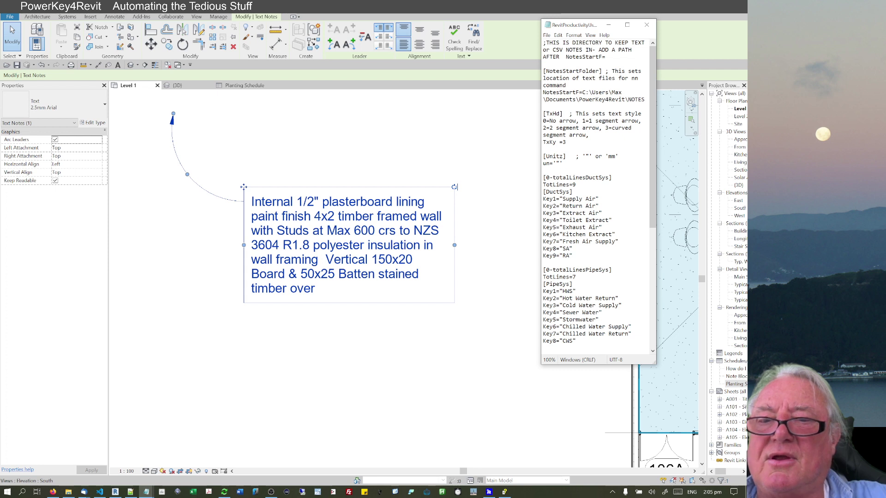
Step: Delete the Key8 and Key9 entries from [DuctSys], set its TotLines to 7 and save the settings file
left_click_drag(573, 256, 531, 249)
key("Delete")
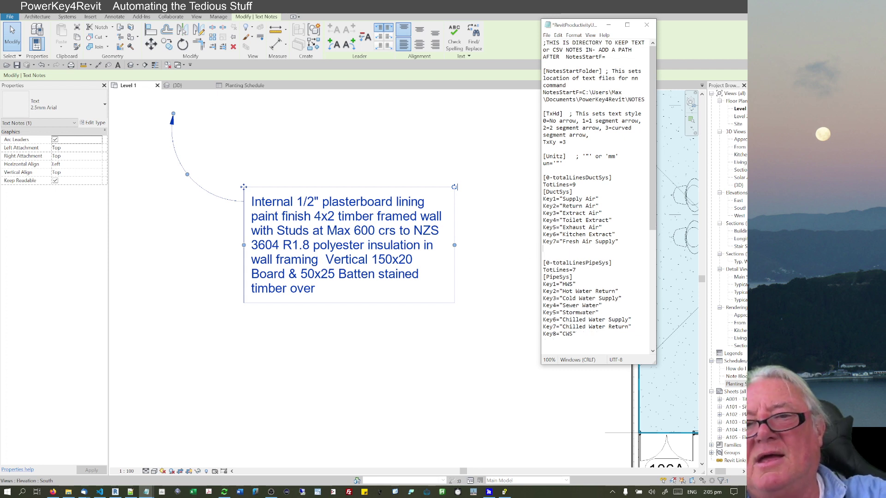
key("Delete")
key("Delete")
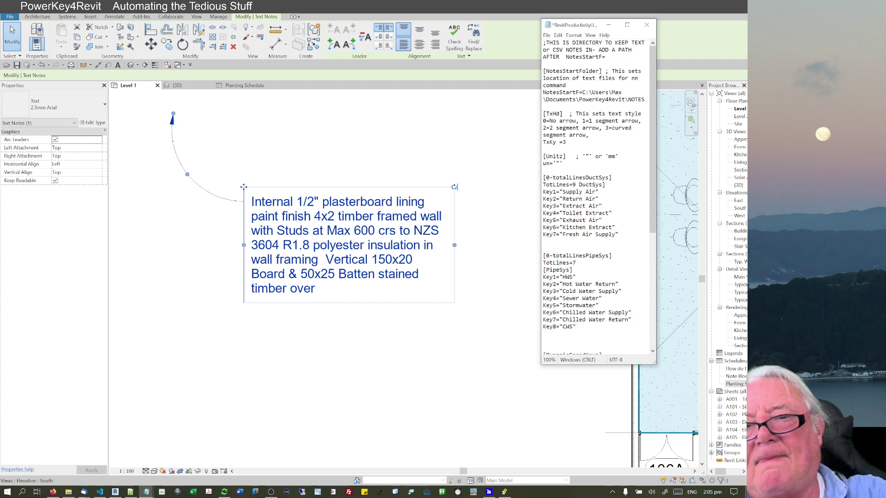
key("ctrl+z")
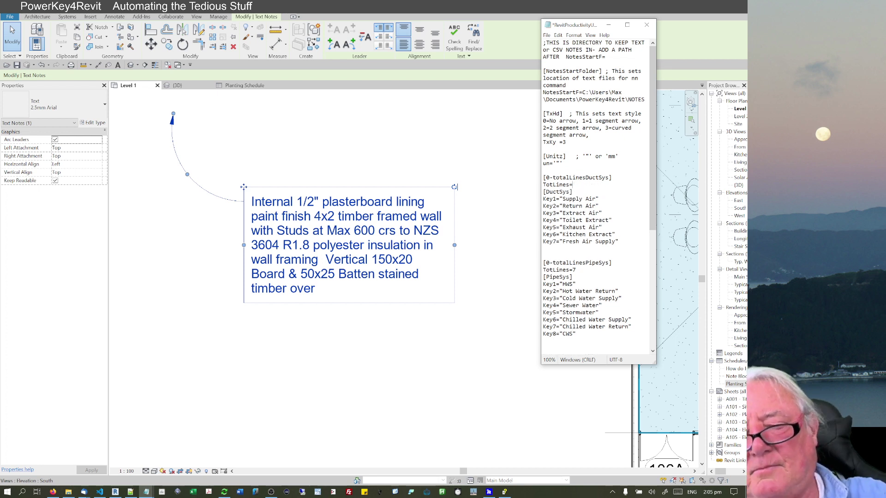
type("7")
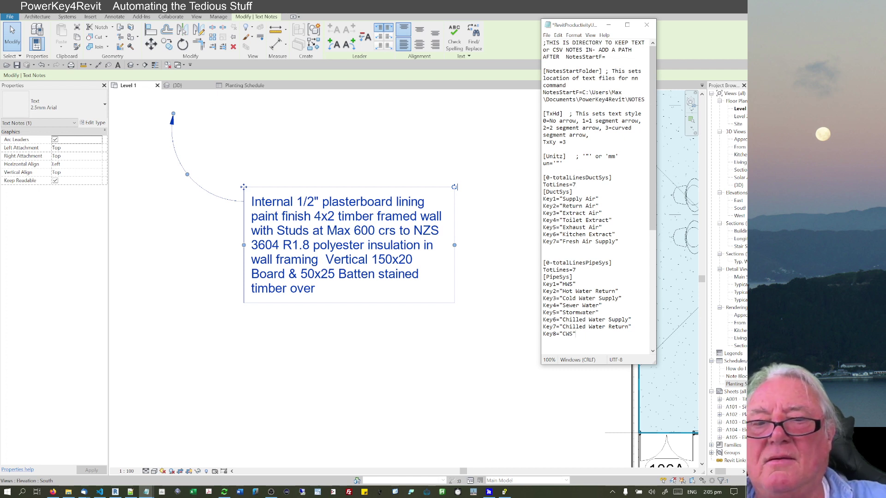
left_click_drag(575, 334, 543, 334)
left_click(543, 256)
key("ctrl+s")
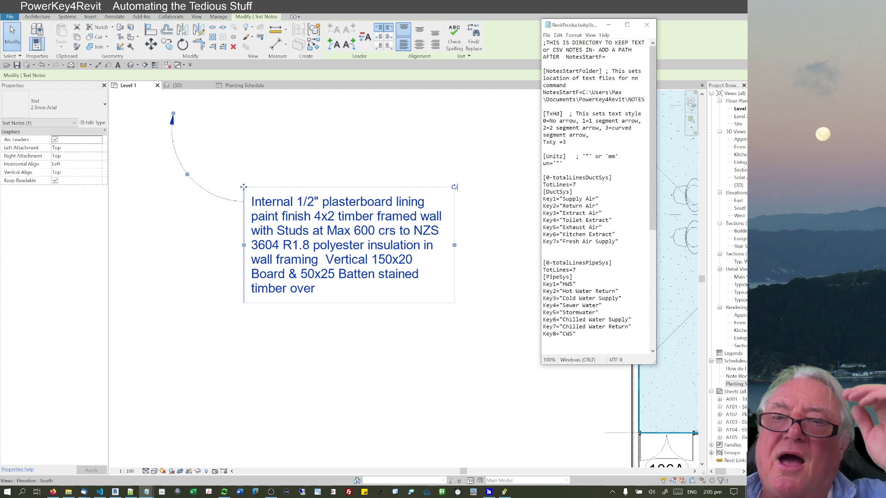
Step: Set TxKy to 0 for no leader arrow, then save and close the settings file
key("BackSpace")
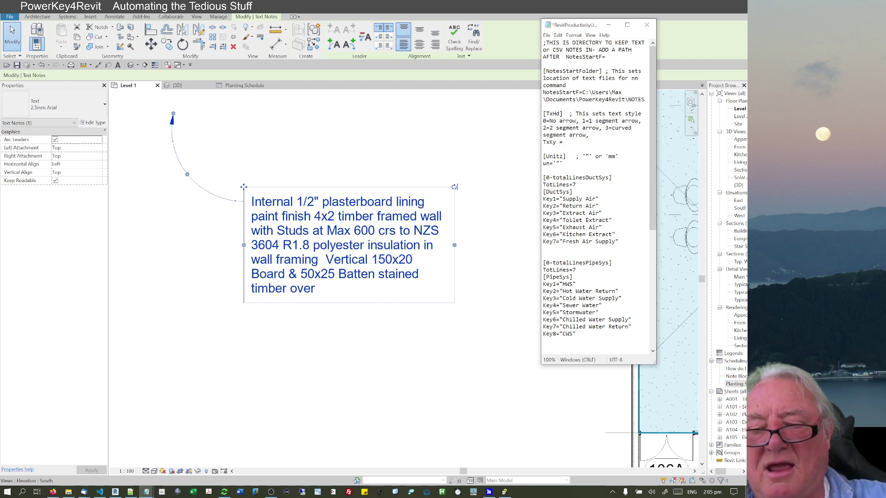
key("ctrl+s")
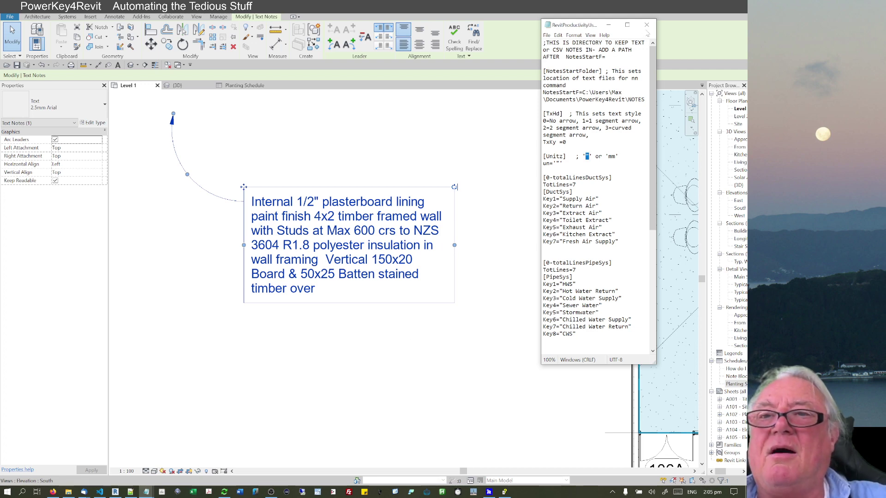
left_click(646, 24)
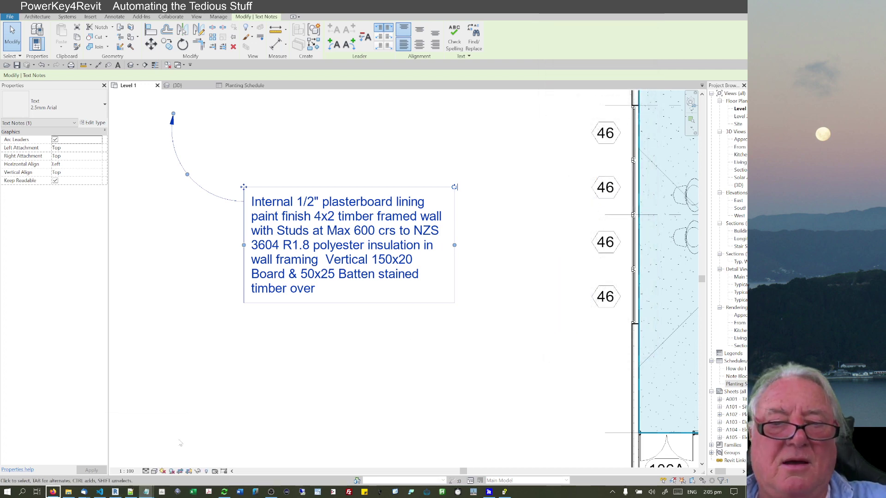
Step: Close the remaining Notepad window of RevitProductivityUserSettings.ini without saving its changes
right_click(145, 492)
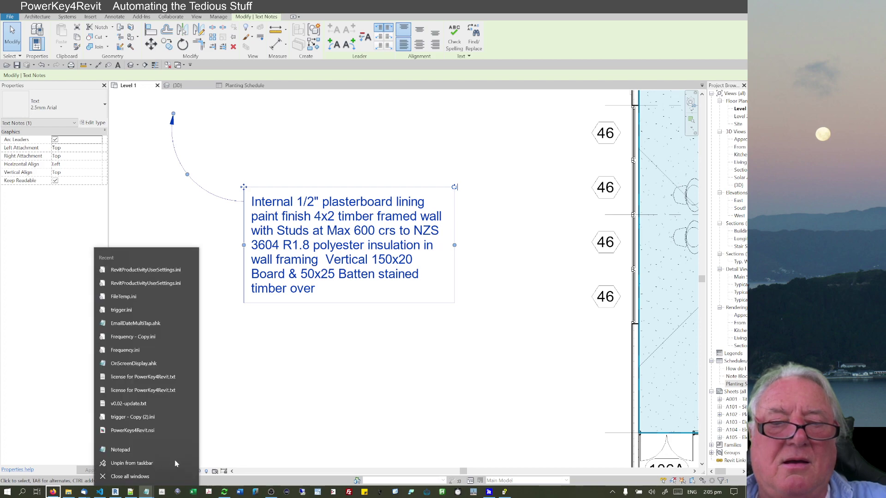
left_click(147, 492)
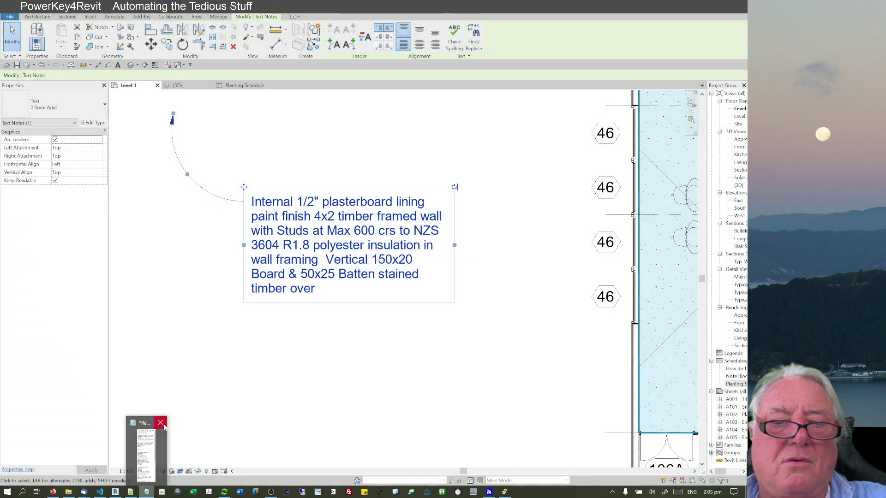
left_click(165, 427)
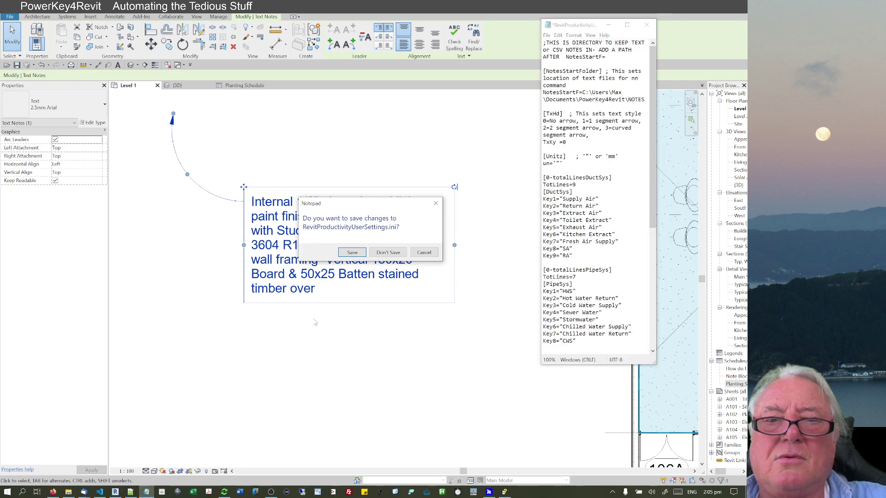
left_click(388, 252)
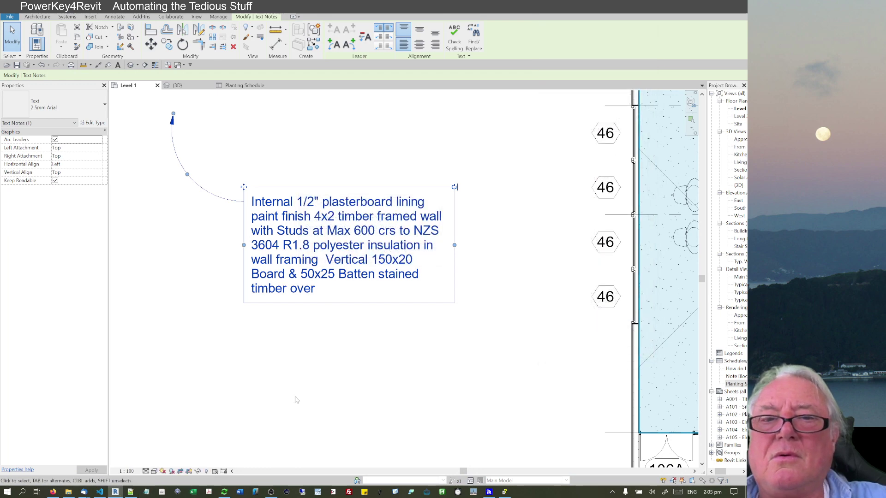
Step: Place the "pipe Ø mm, Sanitary Vent" note from the _Test copy.txt notes file below the wall structure note, without a leader
left_click(290, 394)
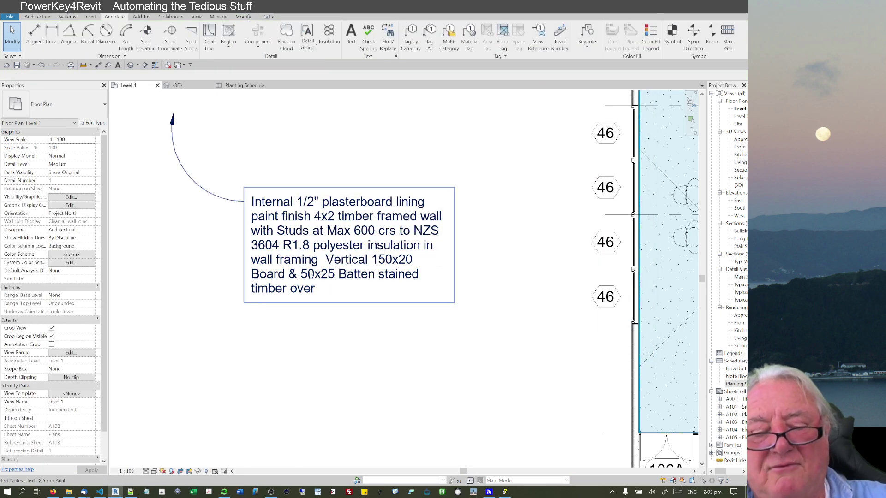
key("n")
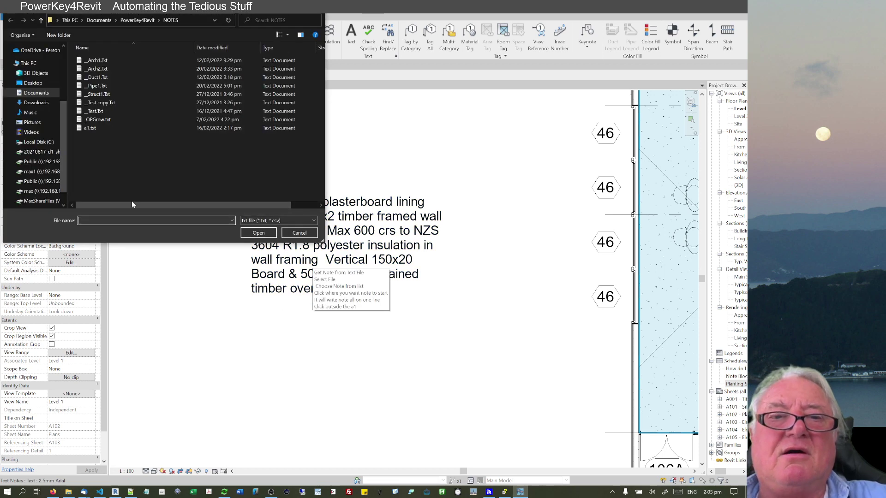
double_click(97, 105)
left_click(272, 206)
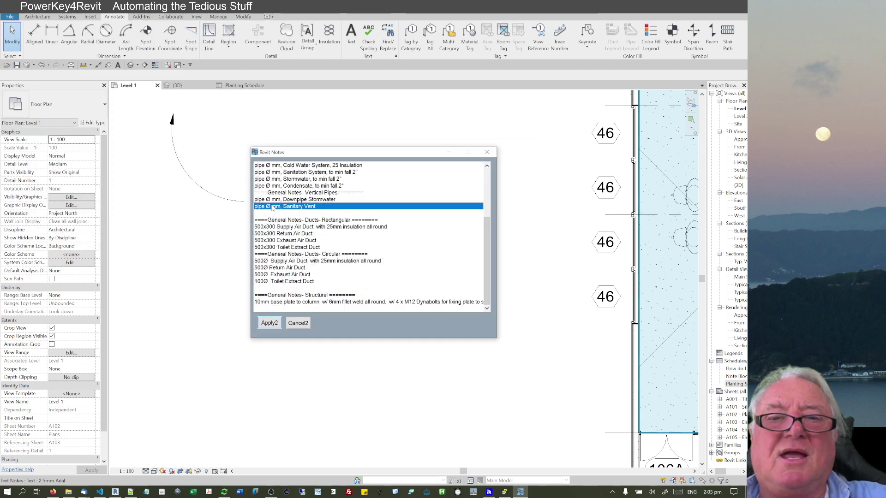
left_click(272, 323)
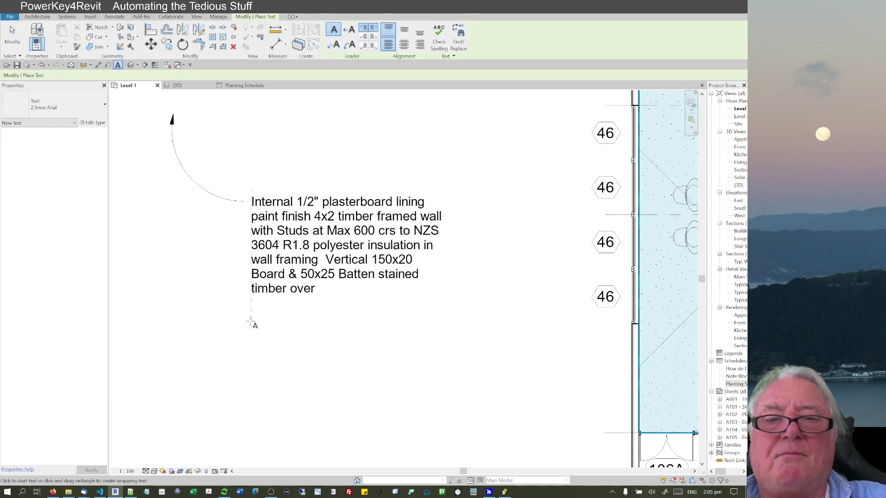
left_click(252, 321)
left_click(249, 389)
key("Escape")
scroll(318, 375, "down", 4)
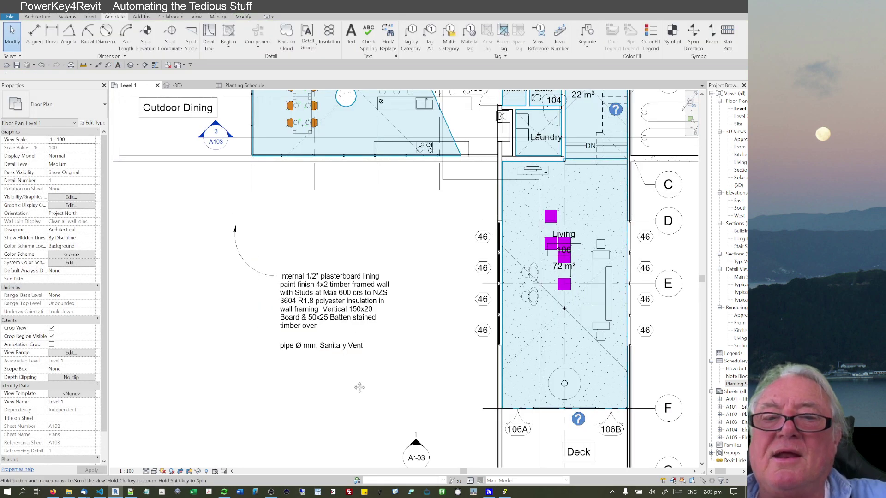
middle_click_drag(360, 388, 434, 285)
scroll(413, 279, "up", 1)
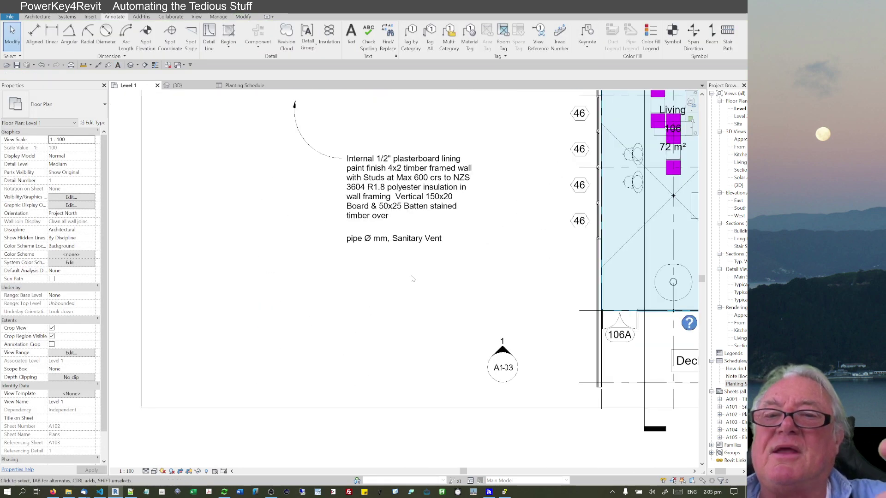
Step: Set TxKy to 2 for a two-segment leader arrow in the PowerKey4Revit settings file, then save and close it
left_click(612, 492)
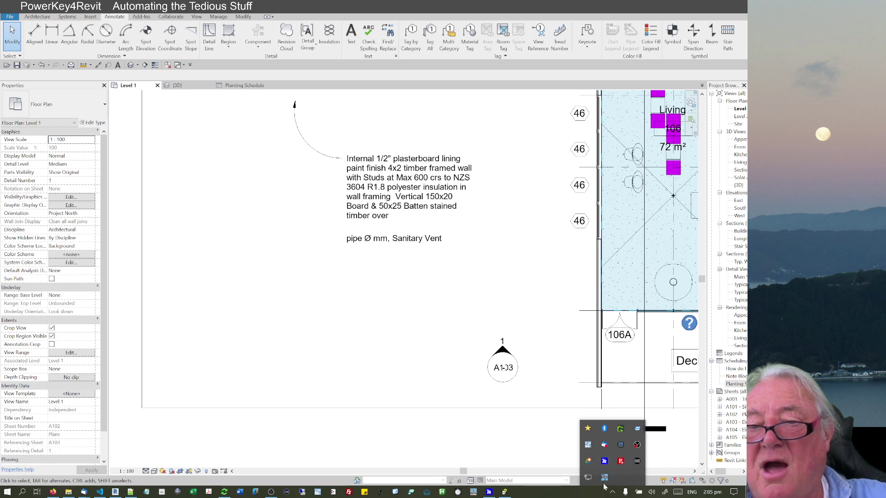
right_click(604, 479)
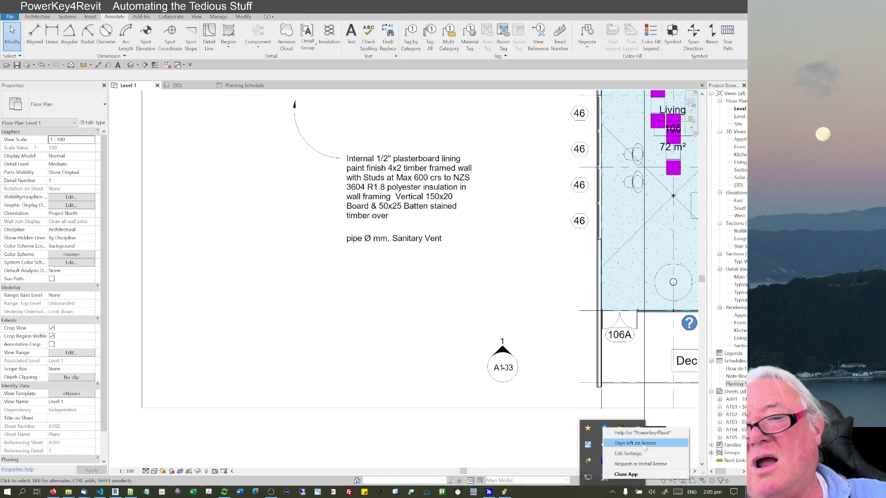
left_click(629, 453)
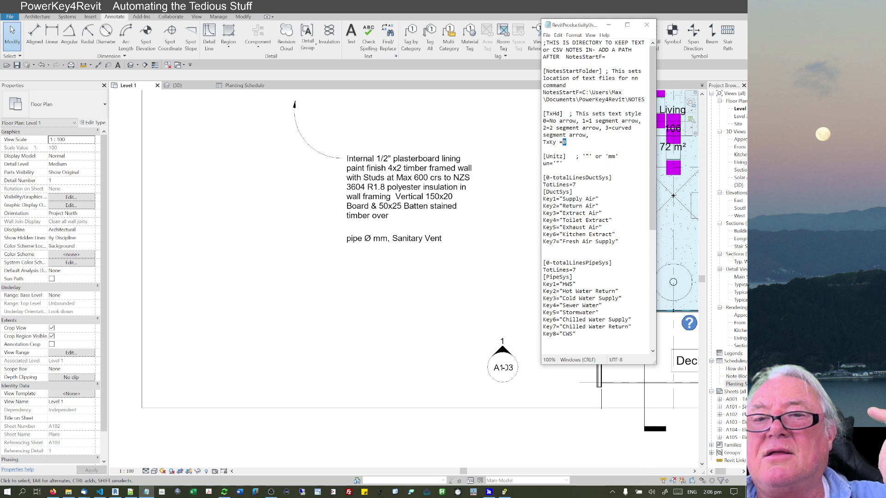
type("2")
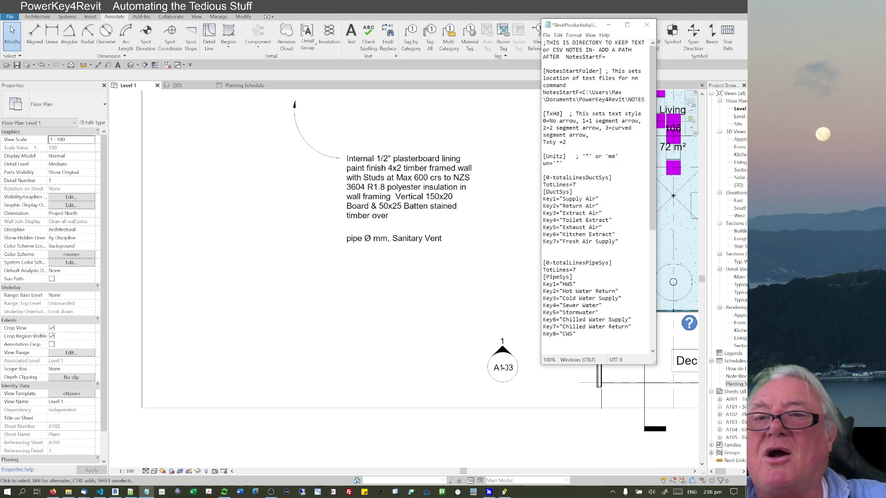
left_click_drag(598, 121, 624, 128)
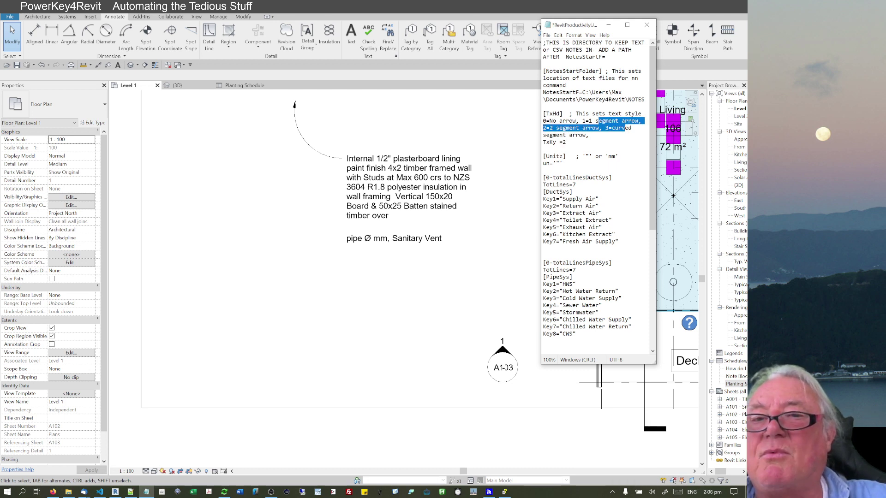
left_click(543, 149)
key("ctrl+s")
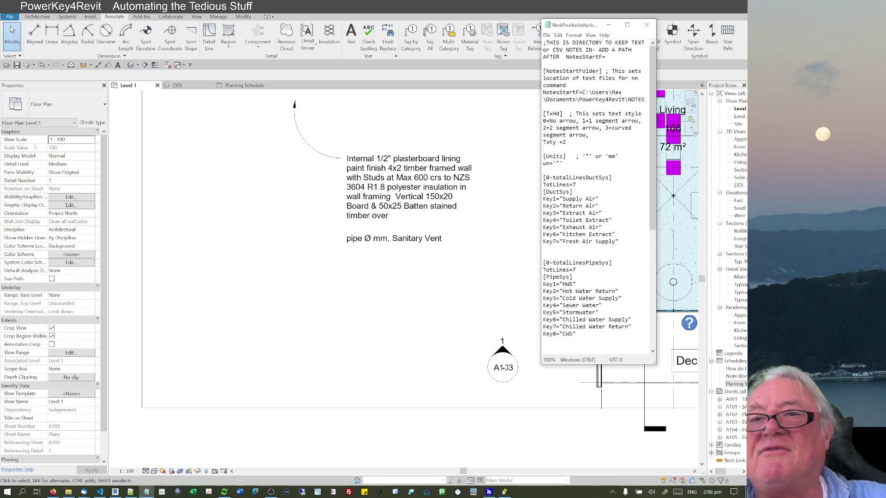
left_click(647, 26)
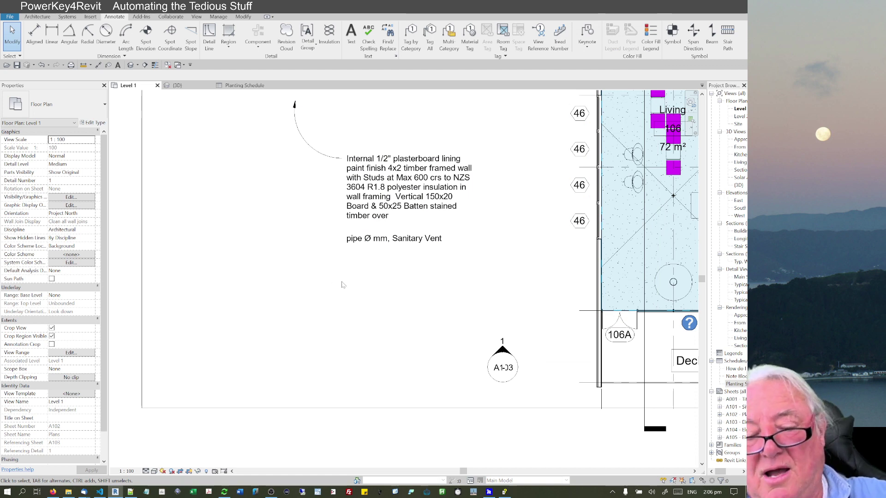
Step: Start a PowerKey4Revit duct note and enter dia as the duct size
key("ctrl+d")
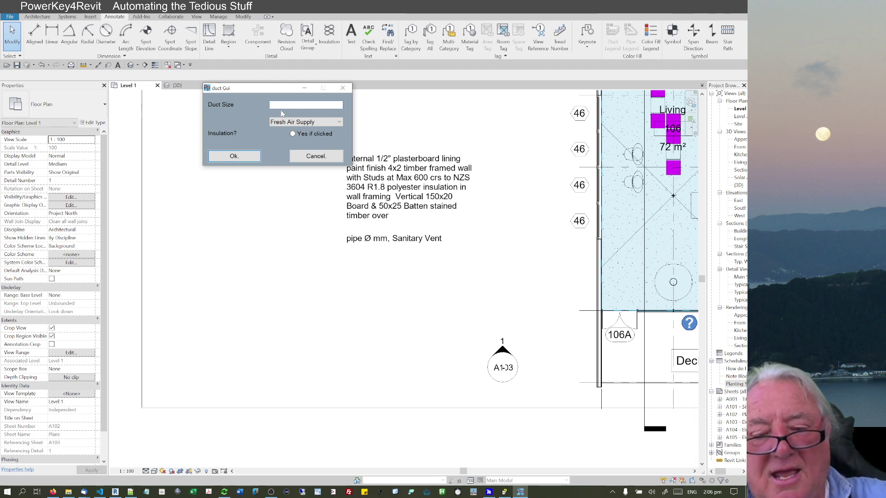
type("dia")
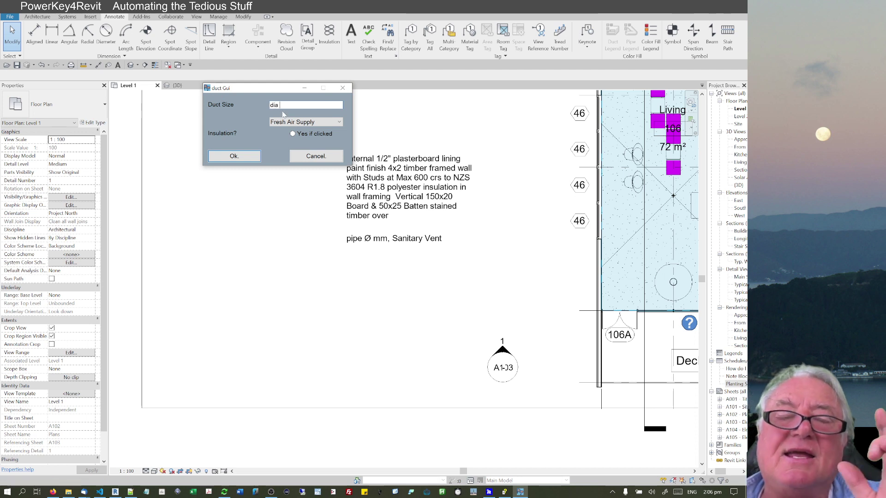
left_click_drag(282, 105, 247, 104)
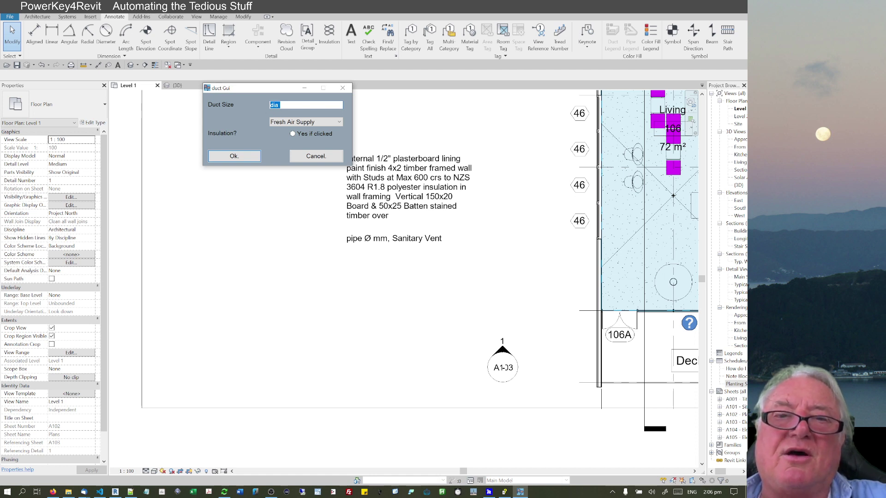
left_click(279, 105)
left_click_drag(280, 105, 252, 106)
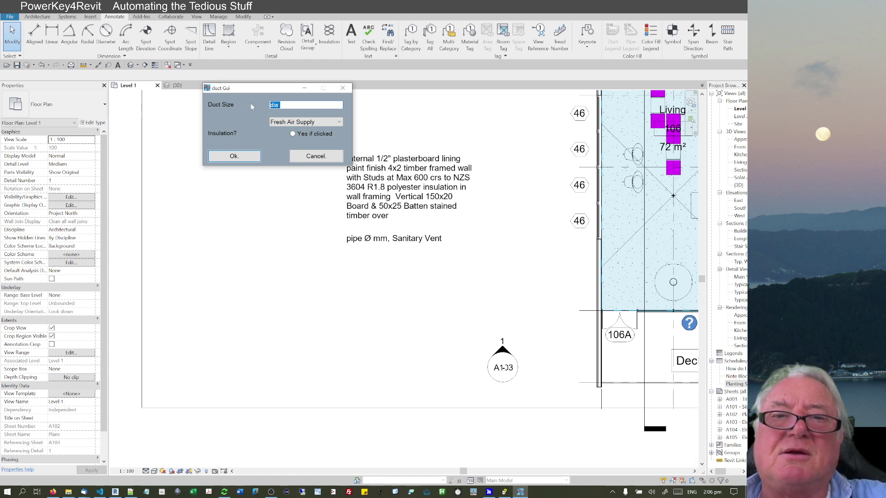
Step: Try Extract Air and Return Air as the duct system, then choose Fresh Air Supply with insulation
left_click(292, 122)
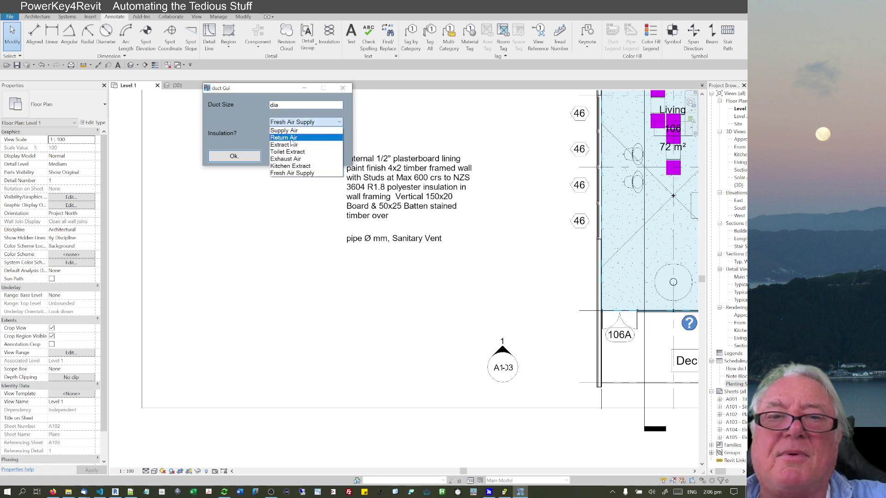
left_click(292, 145)
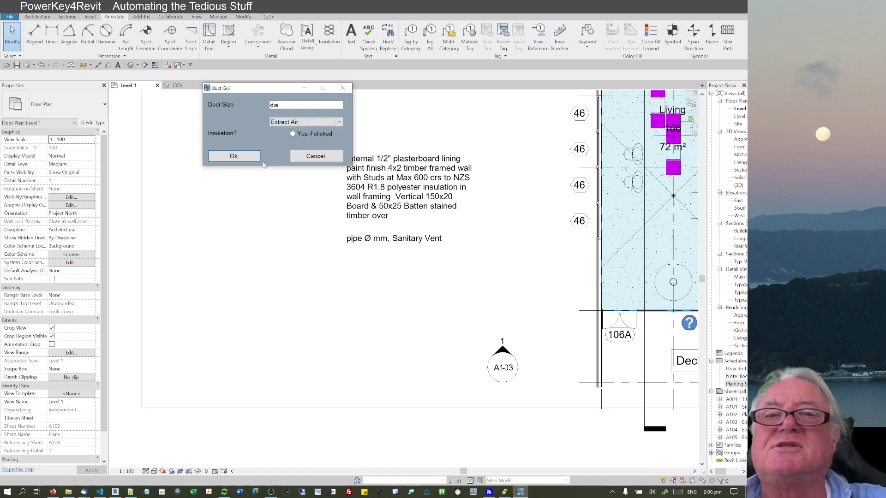
left_click(304, 122)
left_click(293, 137)
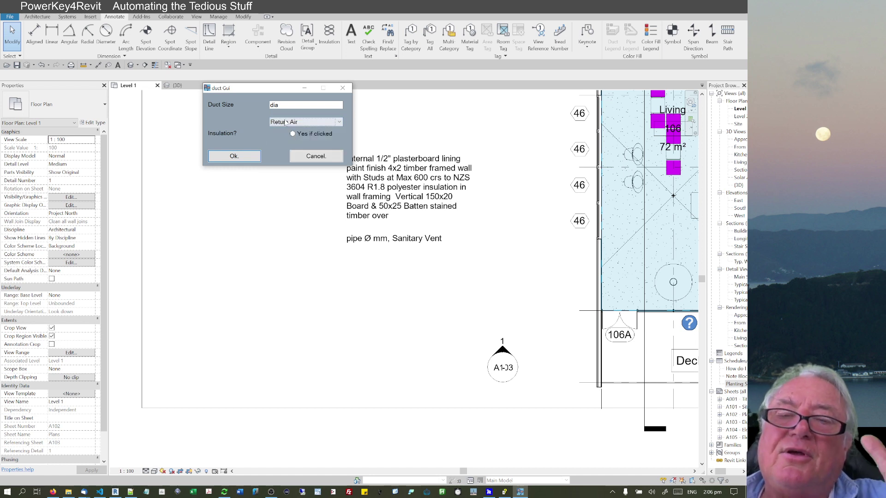
left_click(287, 123)
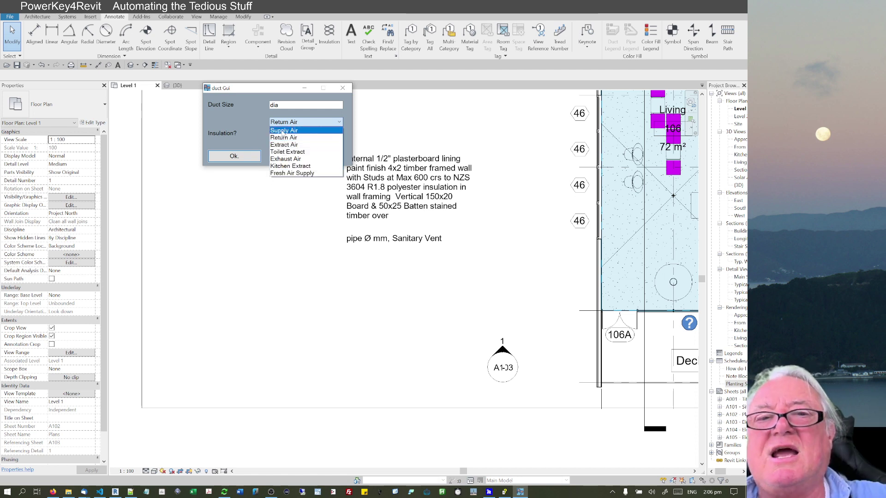
left_click(286, 173)
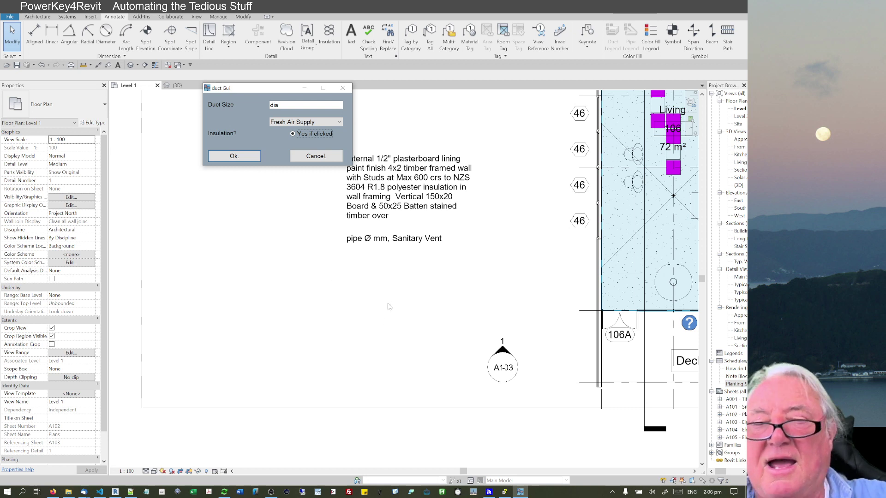
Step: Generate the duct note below the Sanitary Vent note, with a two-segment leader pointing to the lowest 46 tag
key("Return")
left_click(575, 225)
left_click(530, 294)
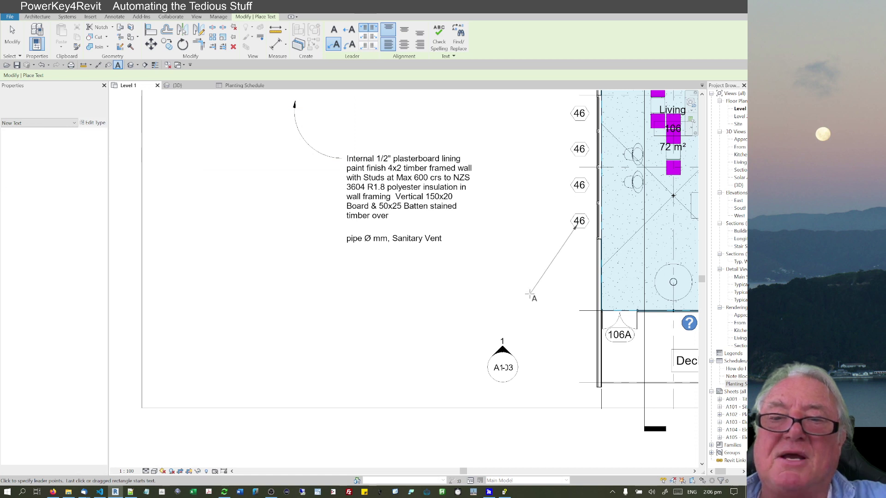
left_click(459, 295)
left_click(428, 357)
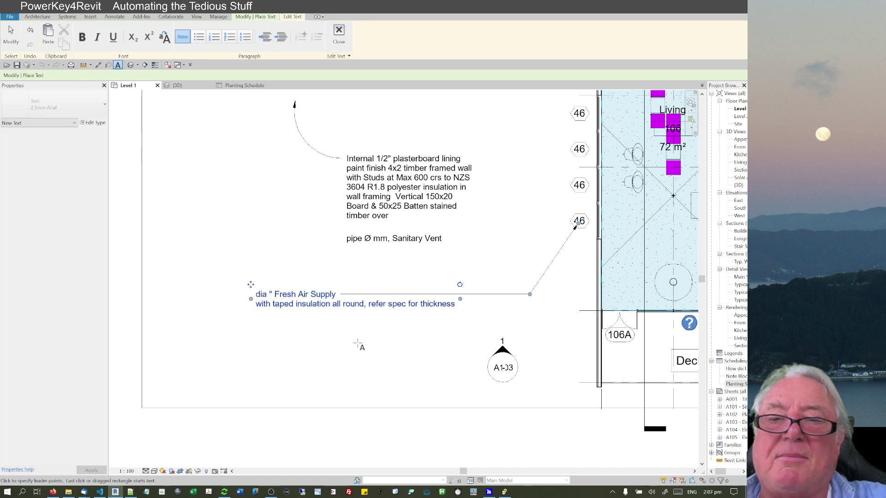
key("Escape")
key("Escape")
Step: Narrow the Fresh Air Supply note to line up with the notes above and replace its dia text with the Ø symbol
left_click(292, 306)
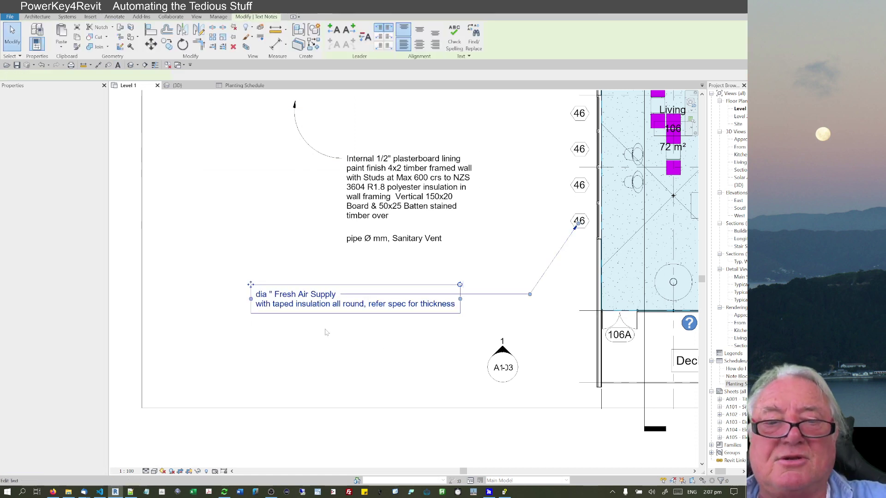
left_click_drag(256, 300, 347, 300)
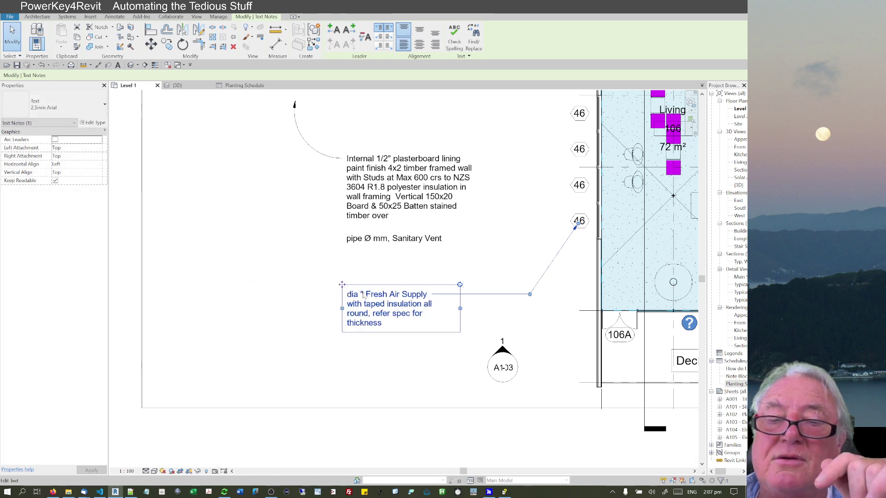
double_click(359, 298)
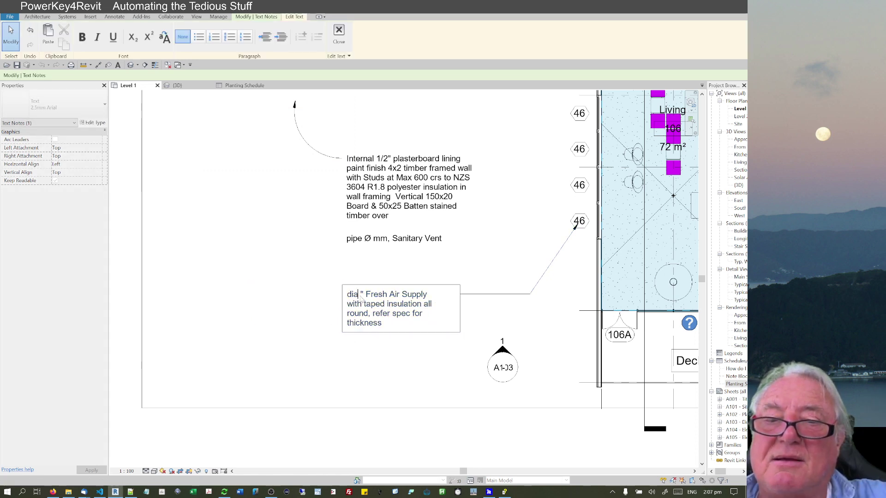
left_click_drag(360, 299, 342, 300)
type("dia")
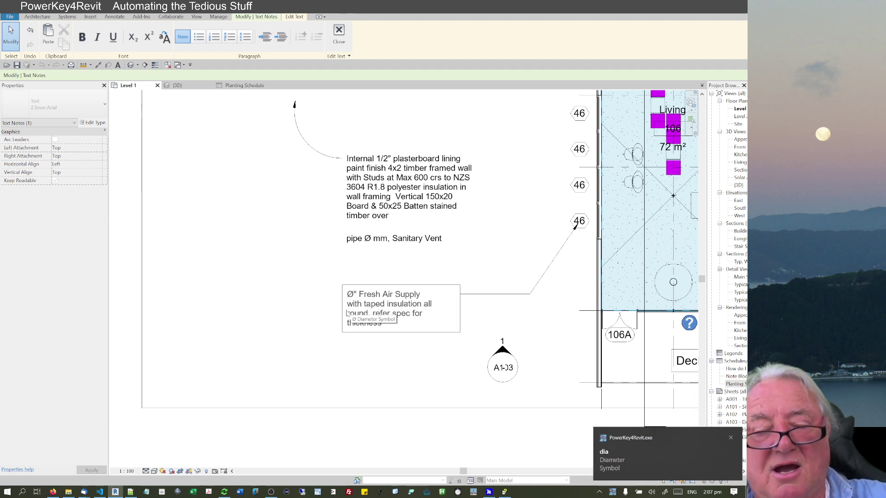
Step: Enter 12 as the inch size after the Ø symbol in the Fresh Air Supply note and finish editing
type(" 500")
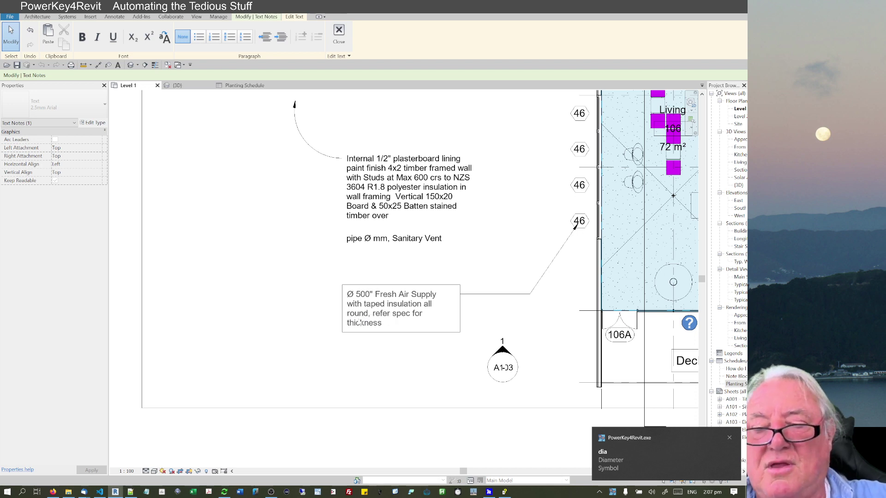
key("BackSpace")
key("BackSpace")
key("BackSpace")
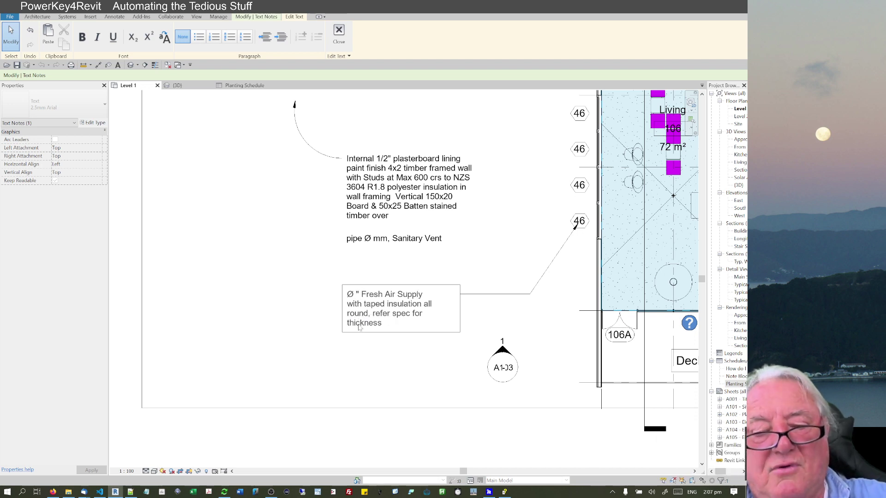
type("4")
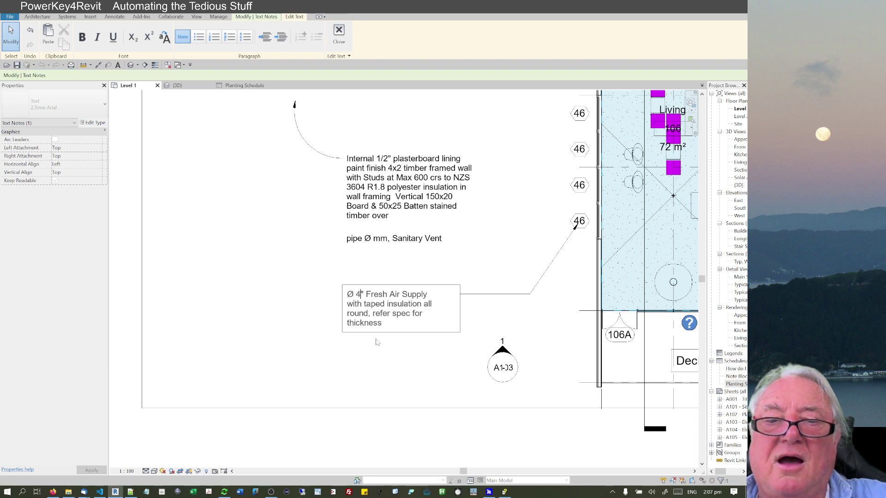
key("BackSpace")
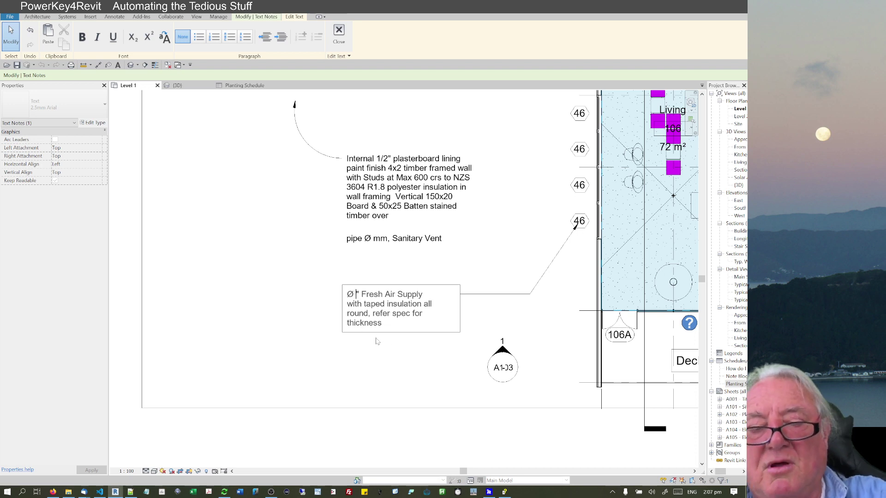
type("12")
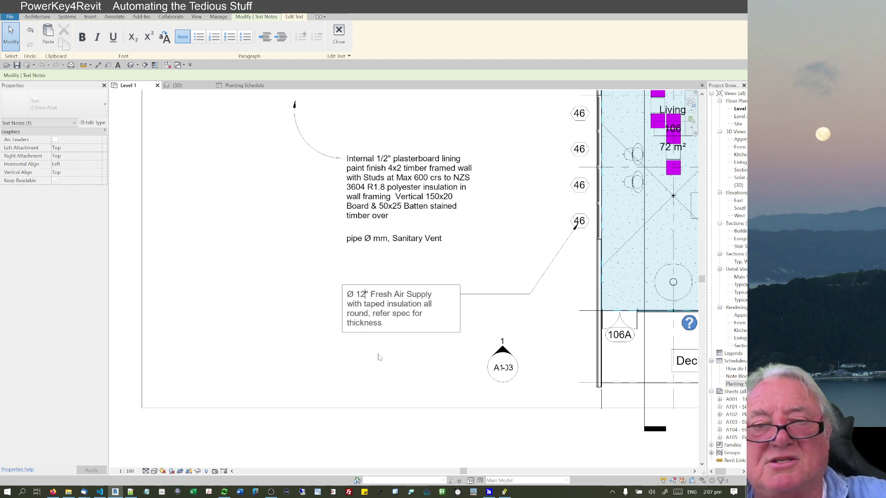
left_click(381, 357)
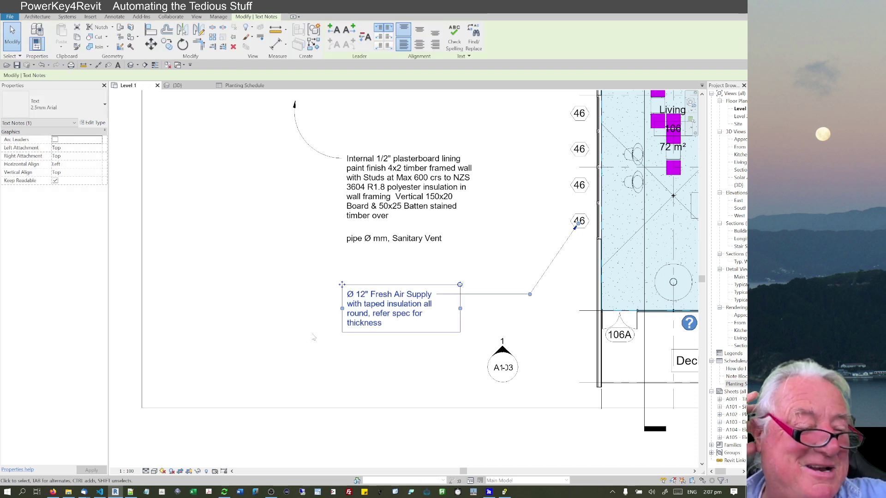
left_click(379, 258)
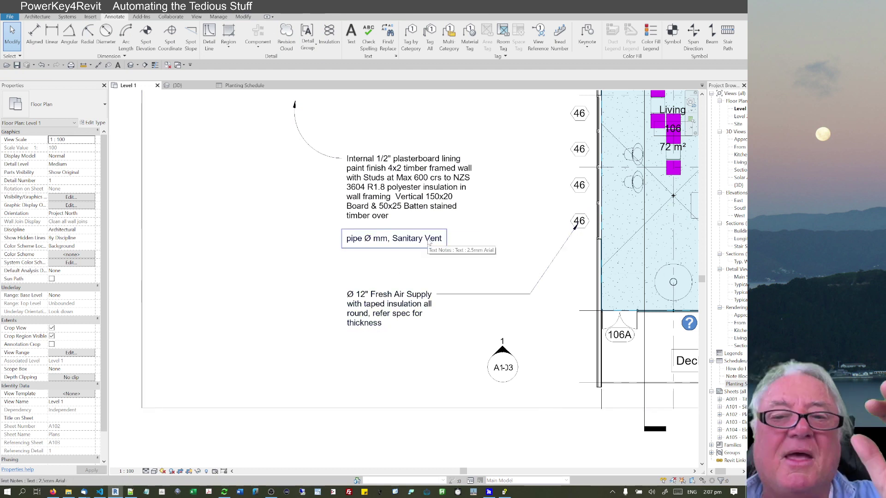
Step: Remove the curved leader from the Internal 1/2" plasterboard wall note
scroll(494, 251, "down", 2)
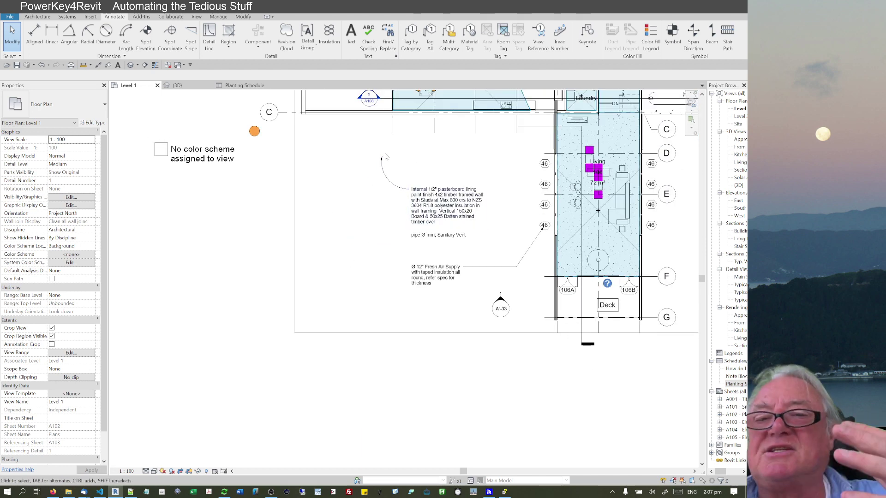
left_click(432, 206)
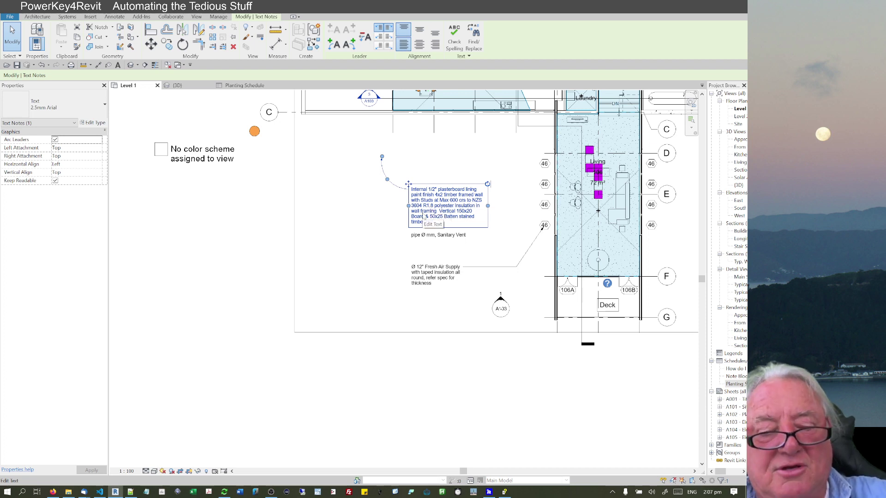
key("a")
key("2")
left_click(318, 213)
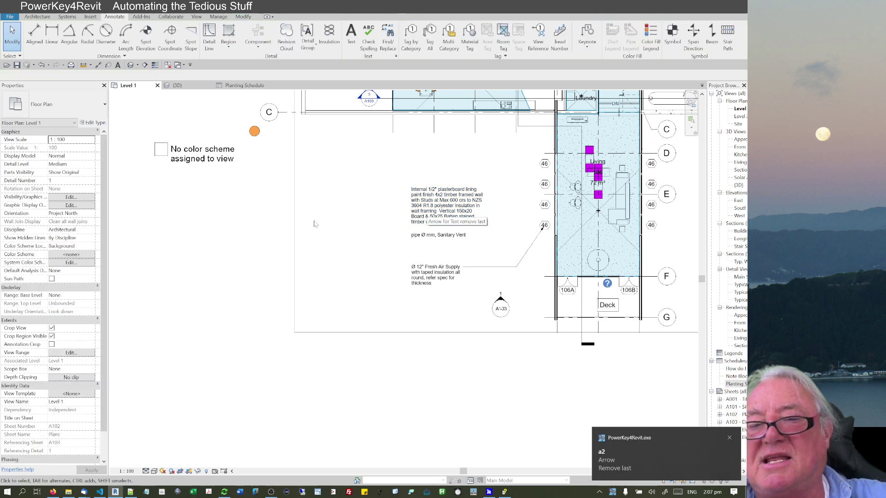
Step: Change the plasterboard wall note's text type to 3.5mm Arial
left_click(407, 200)
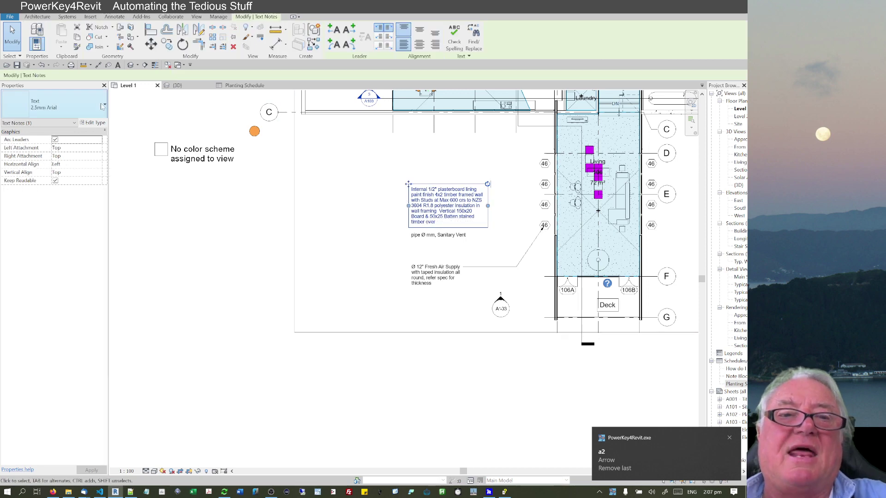
left_click(56, 106)
left_click(29, 154)
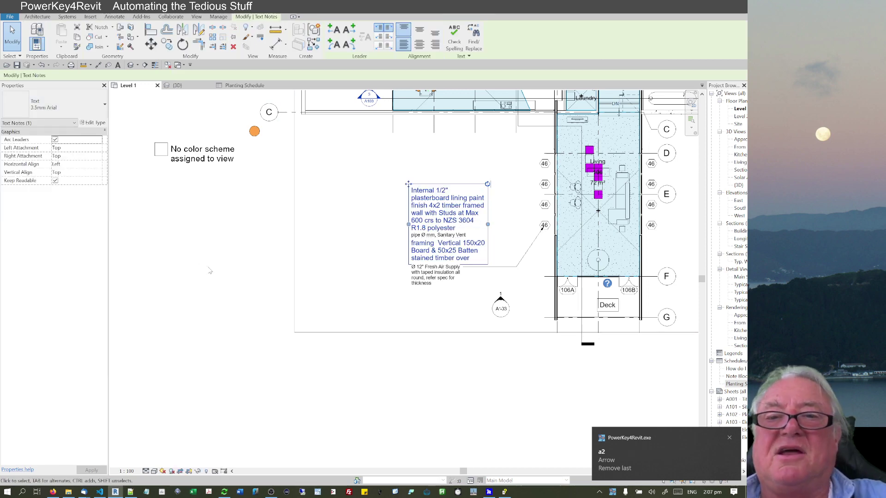
Step: Move the plasterboard wall note down to the crop region's lower-left corner and widen it so its text wraps over seven lines
left_click(363, 251)
left_click_drag(426, 185, 313, 256)
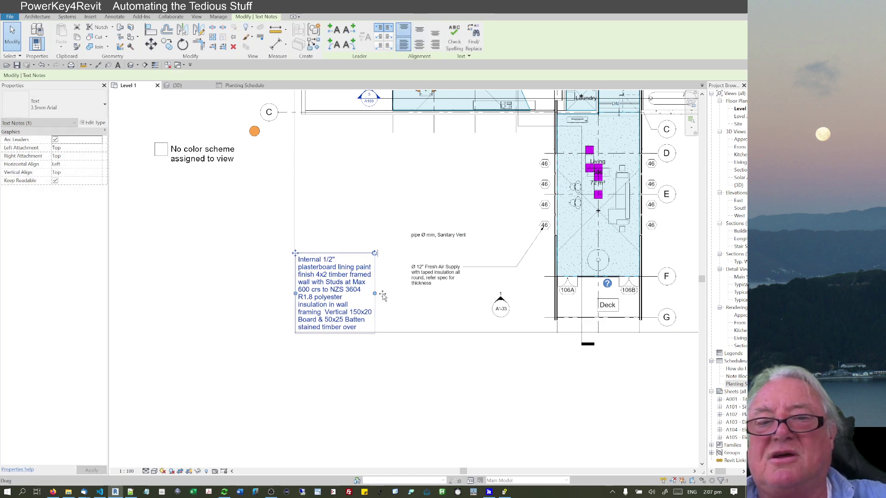
left_click_drag(374, 295, 400, 296)
left_click(404, 298)
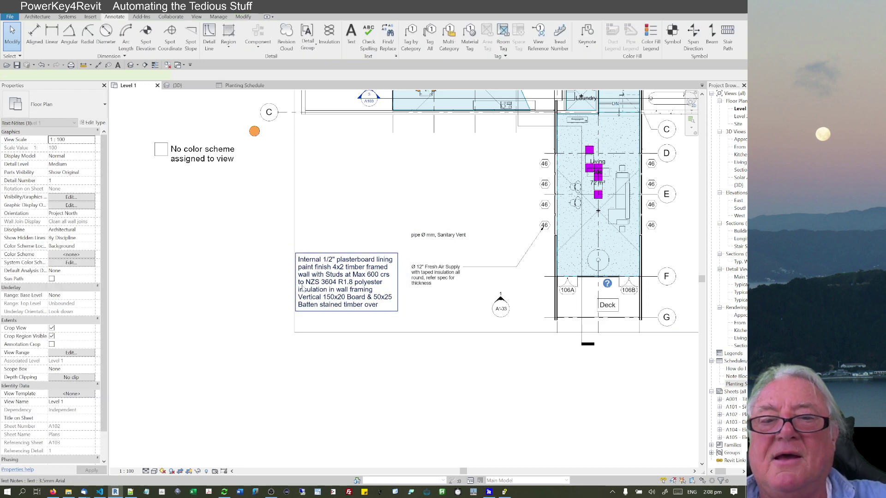
left_click_drag(303, 261, 303, 284)
key("Escape")
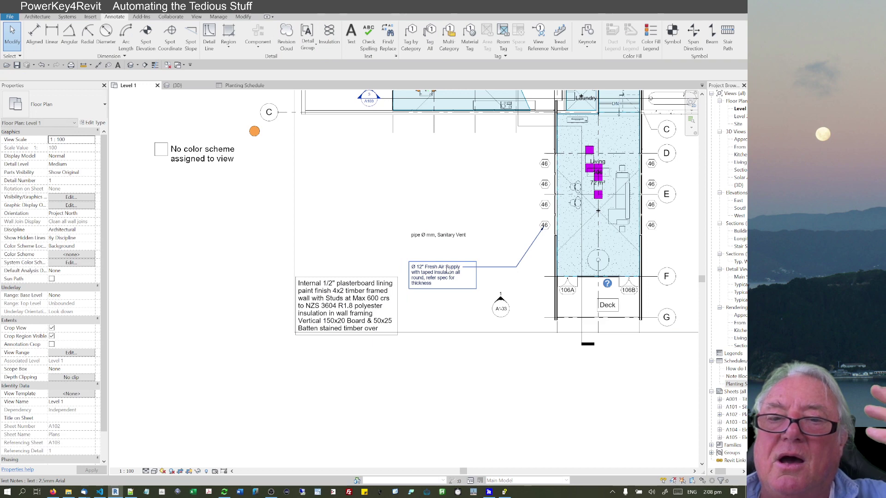
left_click(447, 275)
scroll(447, 275, "up", 4)
left_click(395, 243)
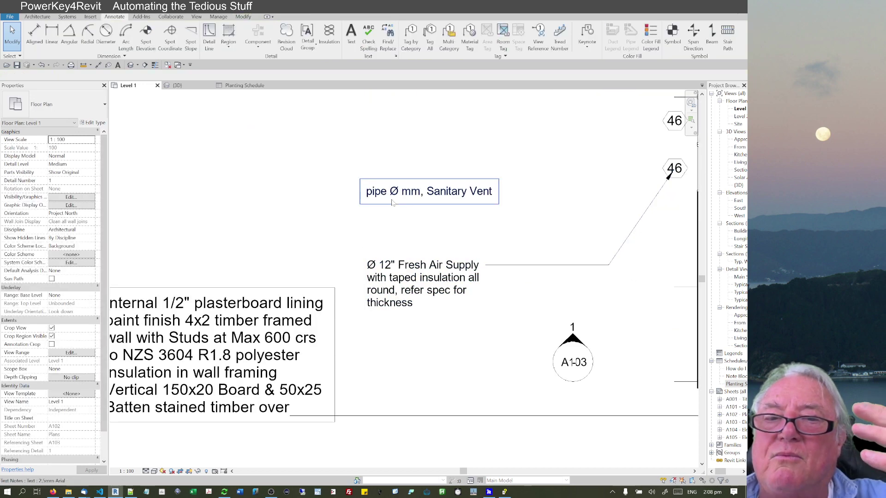
scroll(396, 215, "down", 2)
middle_click_drag(406, 194, 393, 270)
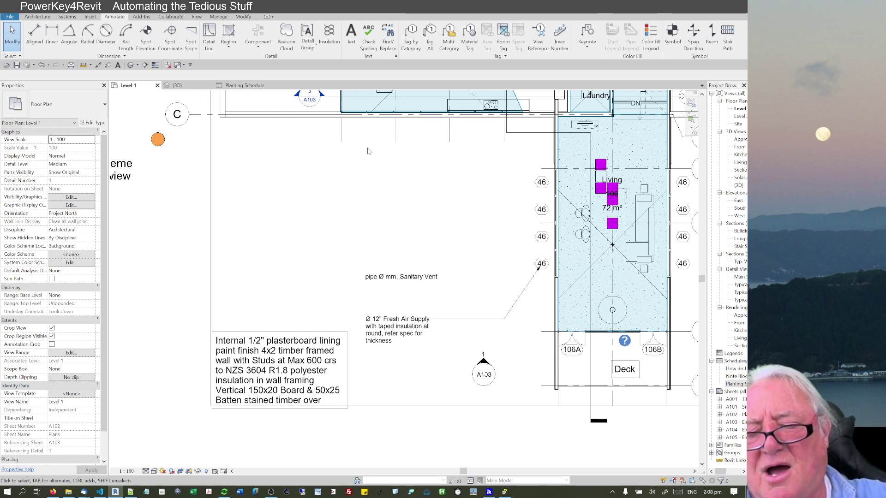
Step: Generate a pipe note with diameter 1/2 and Hot Water Return as the service, without a fall
key("ctrl+alt+p")
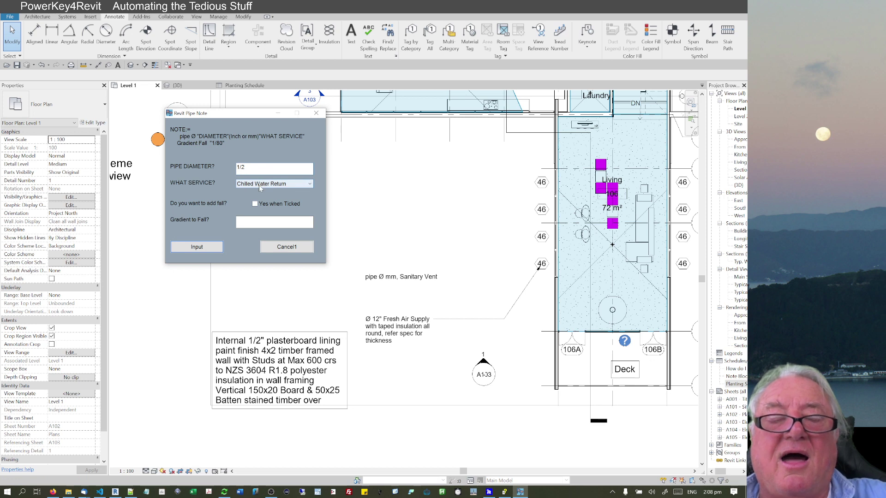
left_click(258, 184)
left_click(249, 234)
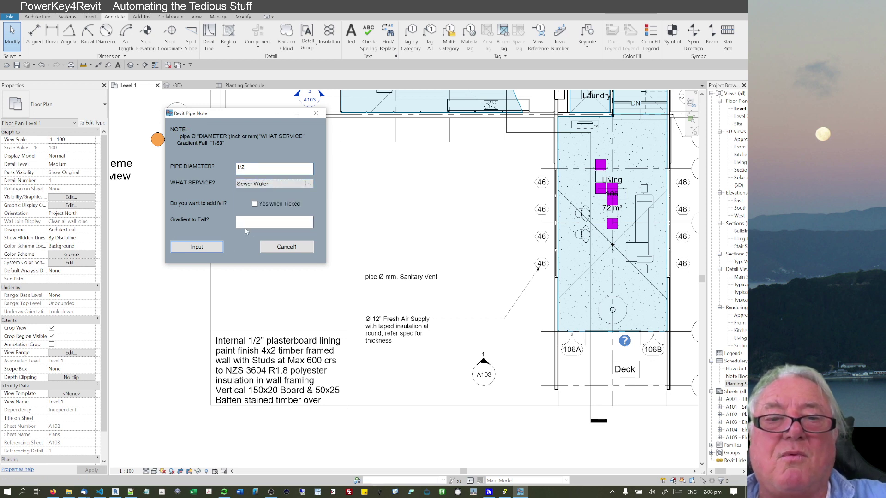
left_click(263, 186)
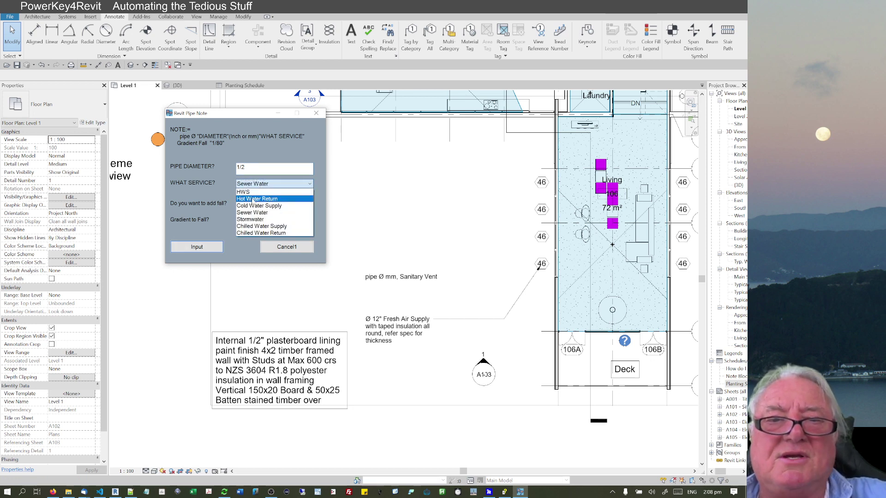
left_click(249, 198)
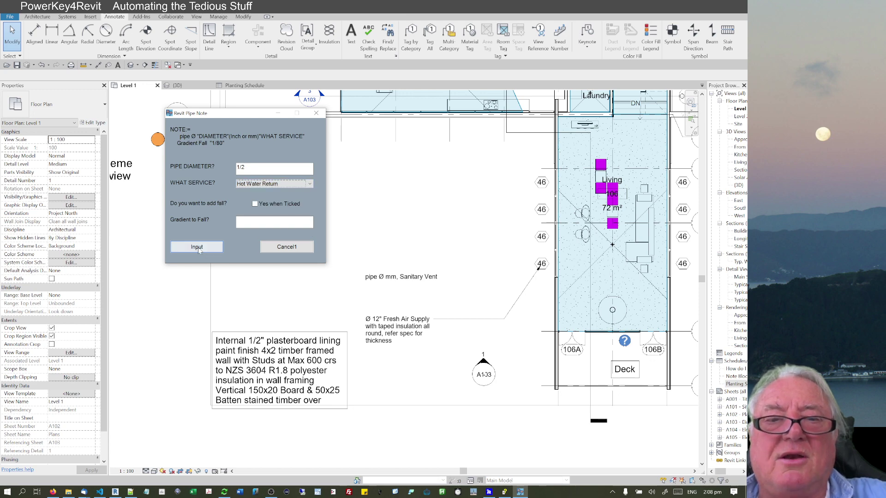
key("Return")
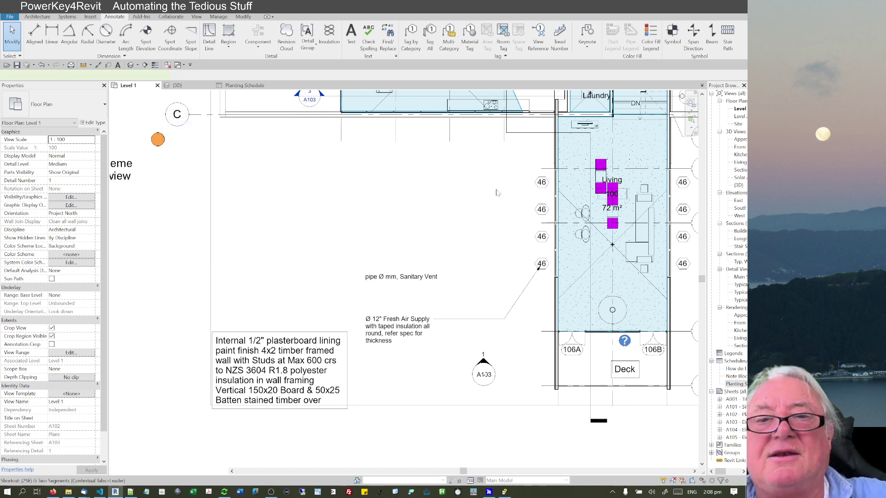
Step: Place the Hot Water Return note above the Sanitary Vent note, with a two-segment leader ending just above the topmost 46 tag
left_click(533, 152)
left_click(500, 189)
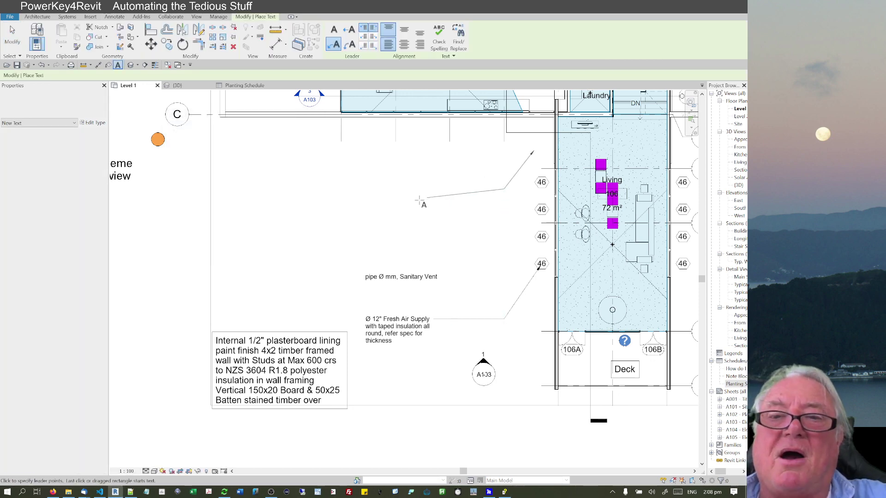
left_click(362, 224)
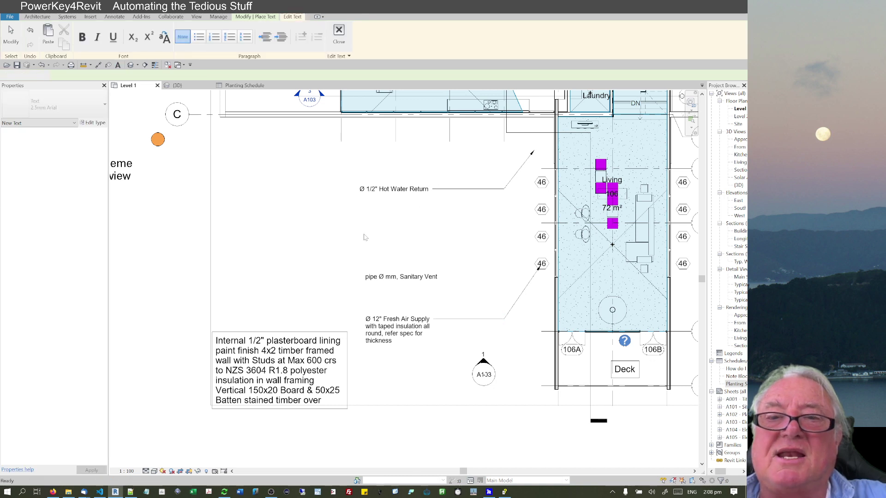
Step: Copy the Hot Water Return note with its leader about 1035 mm straight down
key("c")
key("o")
left_click(383, 207)
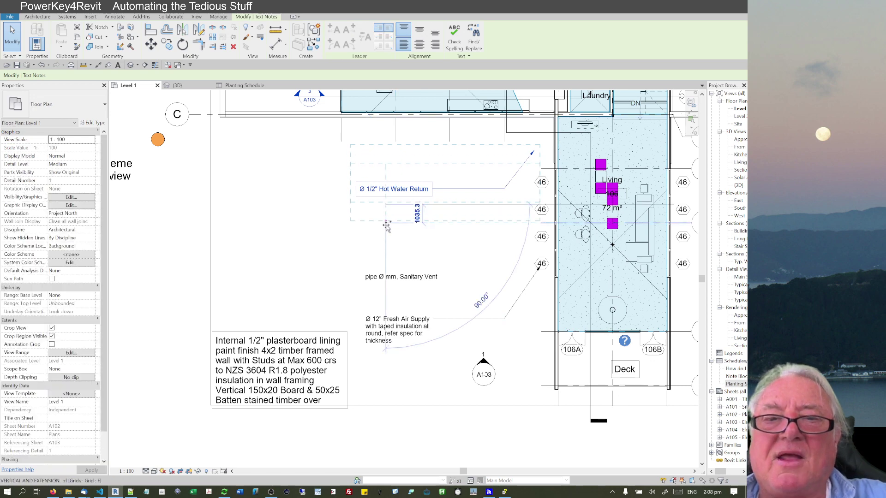
left_click(383, 226)
Step: Edit the copied pipe note to read Ø 2" Hot Water Supply
scroll(384, 221, "up", 4)
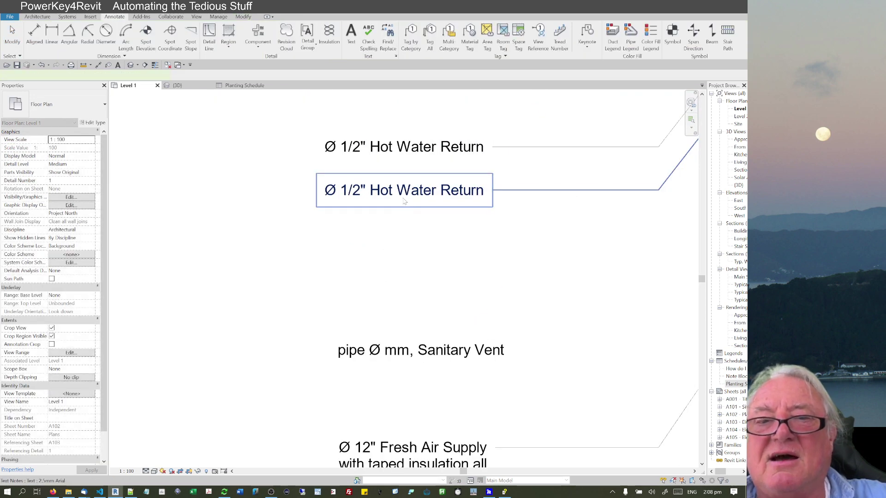
double_click(404, 201)
left_click_drag(440, 191, 547, 196)
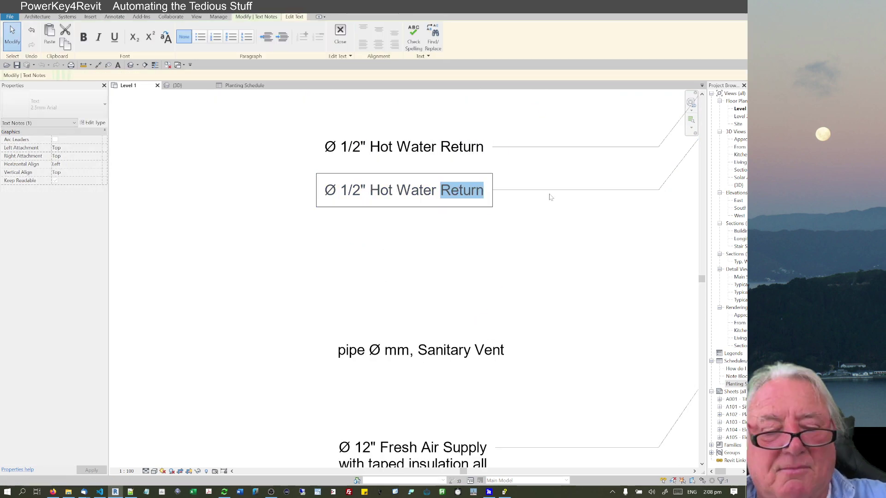
type("Supply")
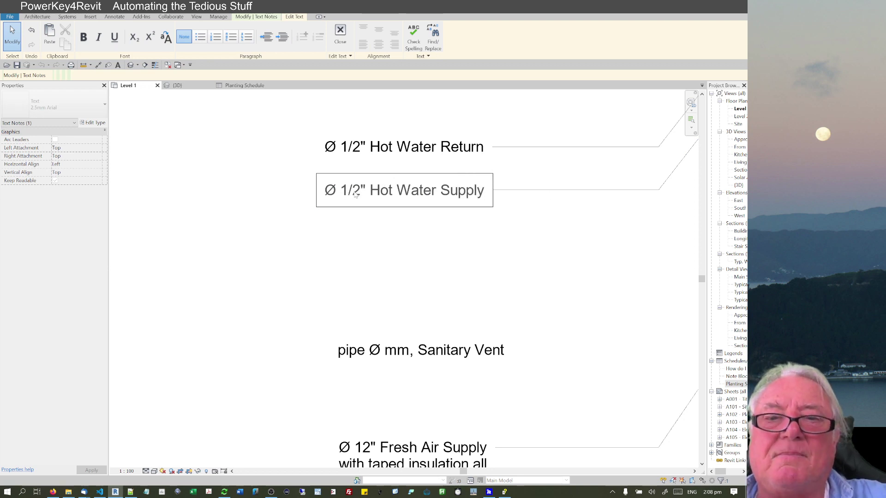
left_click_drag(361, 194, 340, 194)
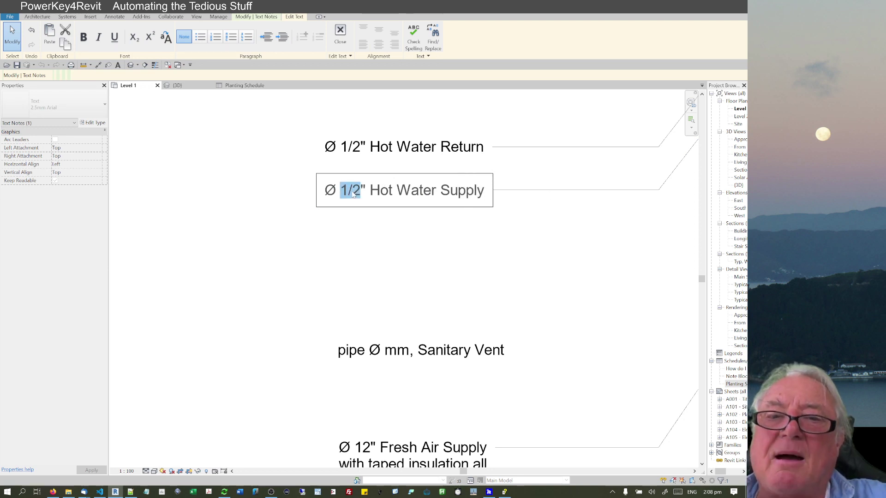
type("2")
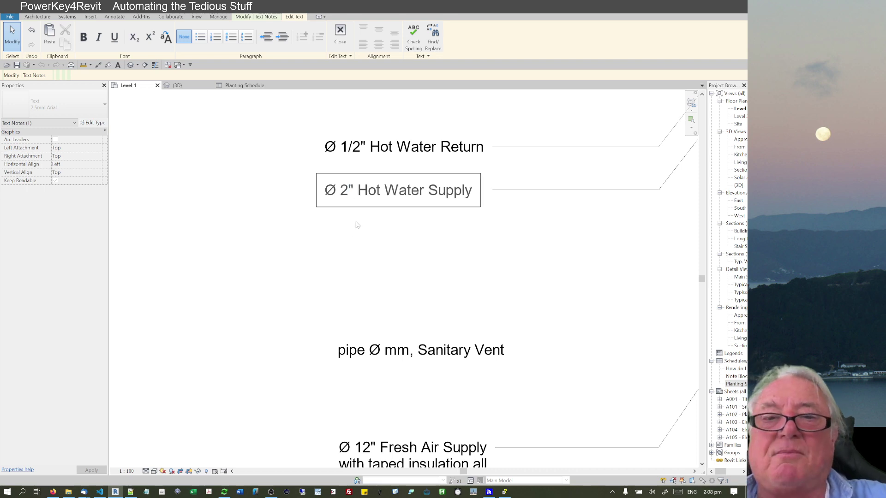
left_click(374, 243)
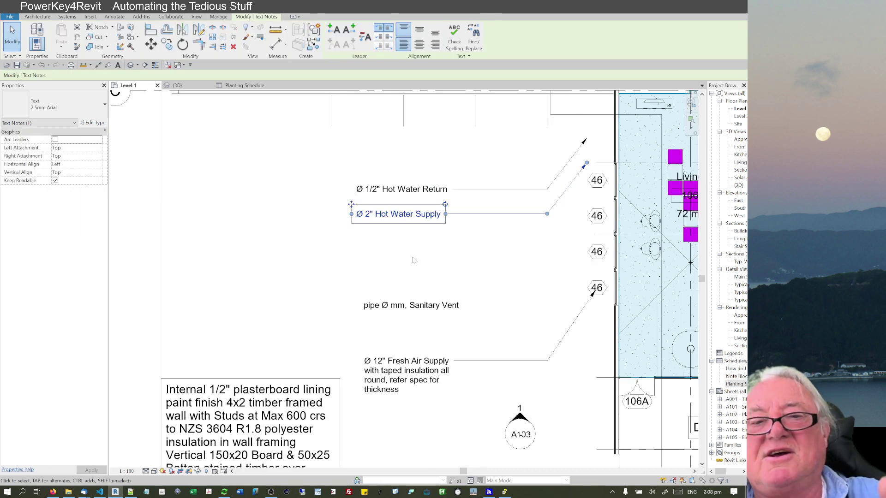
Step: Generate another pipe note with diameter 2 and HWS as the service, without a fall
scroll(414, 261, "down", 4)
scroll(424, 276, "up", 2)
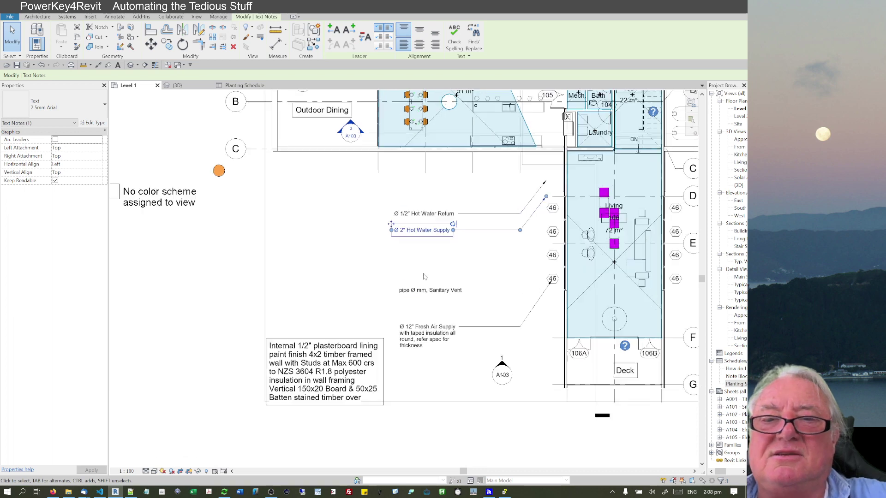
scroll(424, 276, "up", 1)
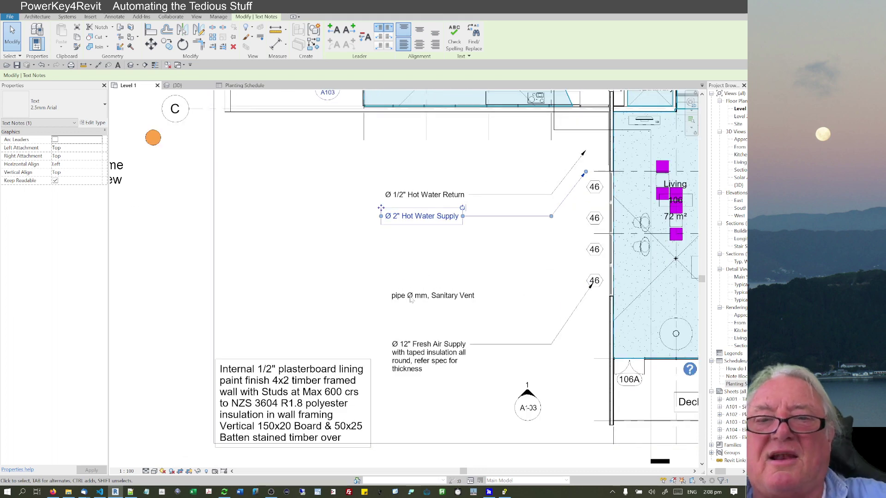
left_click(419, 266)
scroll(396, 248, "up", 1)
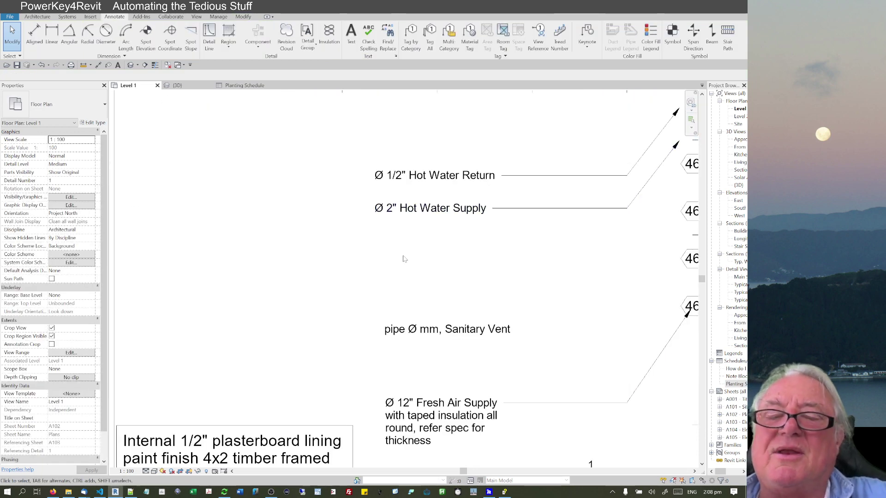
scroll(407, 262, "down", 1)
key("p")
key("n")
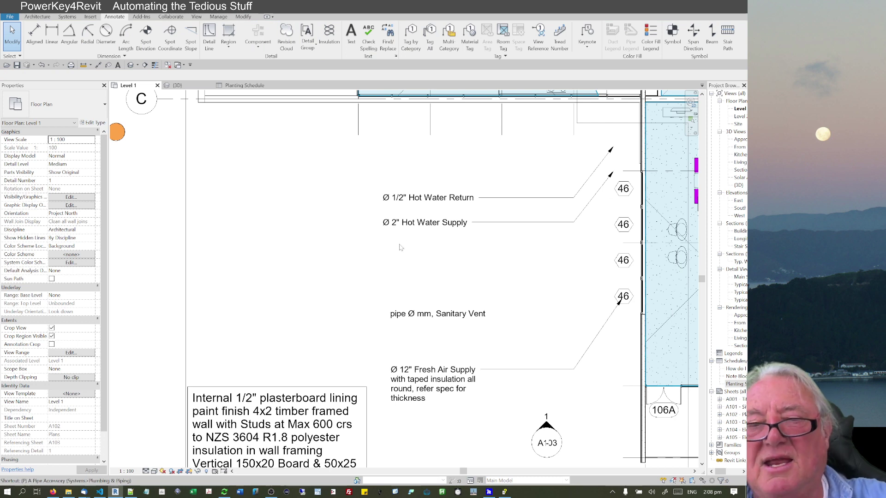
type("2")
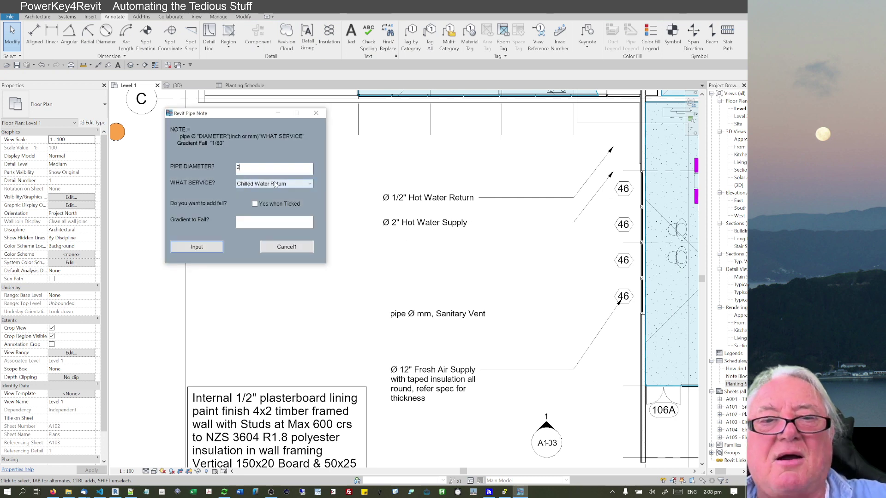
left_click(250, 184)
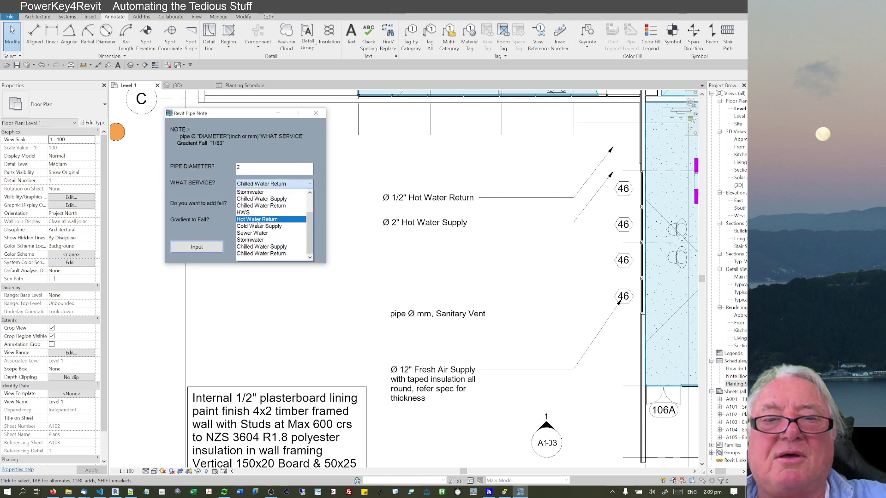
left_click(253, 213)
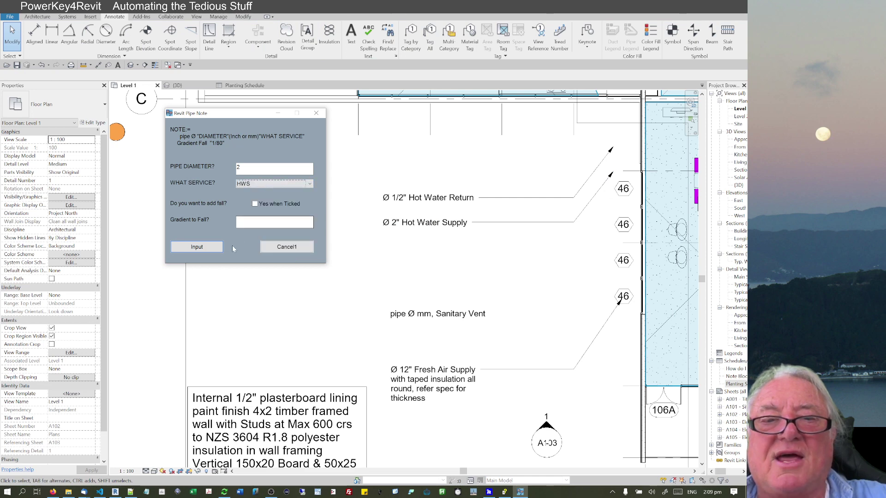
key("Return")
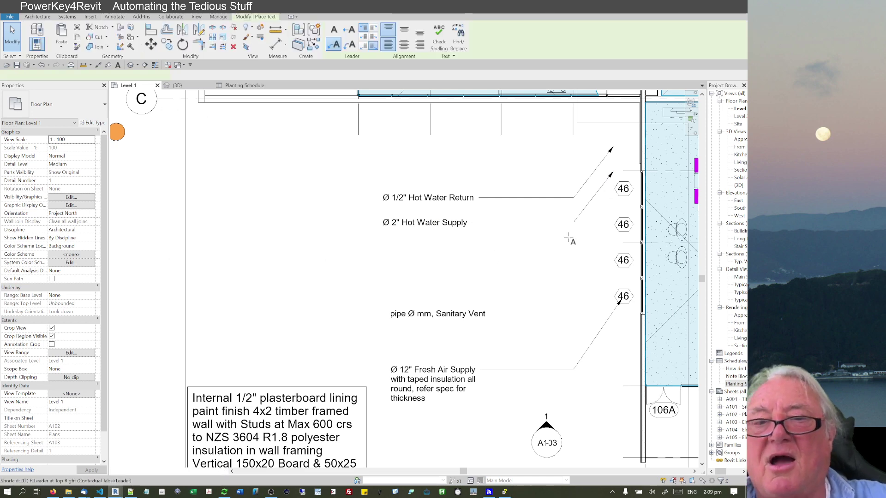
Step: Place the HWS note below the Hot Water Supply note, with a two-segment leader pointing to the second 46 tag from the top
left_click(617, 219)
left_click(572, 261)
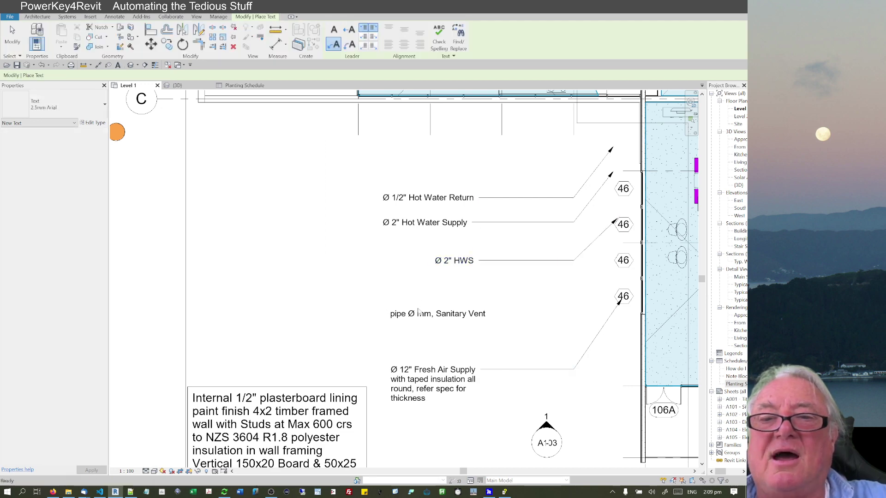
scroll(457, 272, "up", 3)
scroll(462, 334, "down", 3)
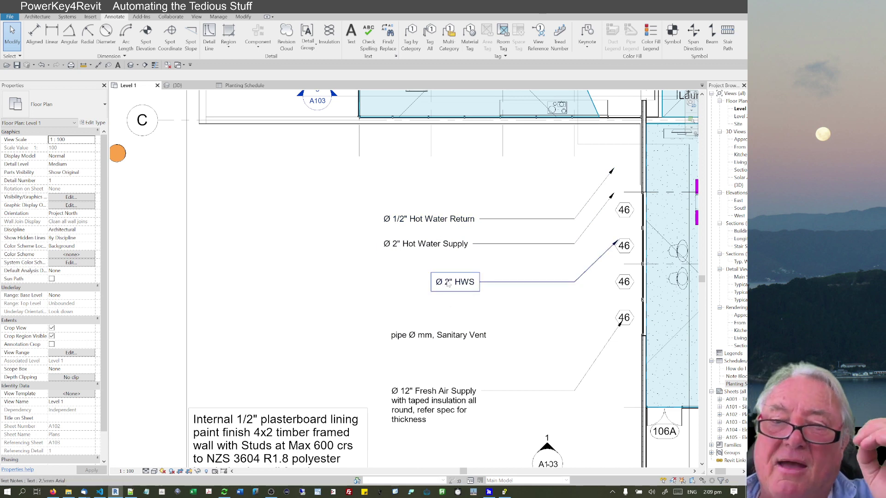
Step: Open the PowerKey4Revit settings file for editing
left_click(612, 493)
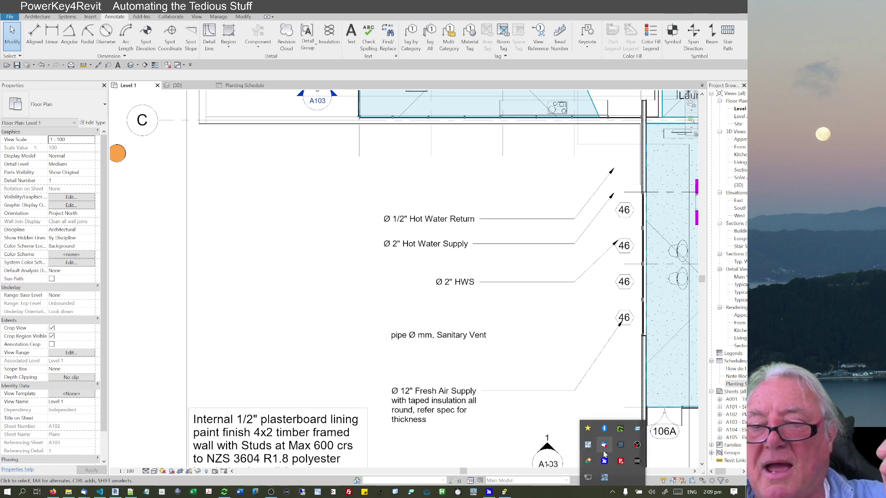
right_click(605, 480)
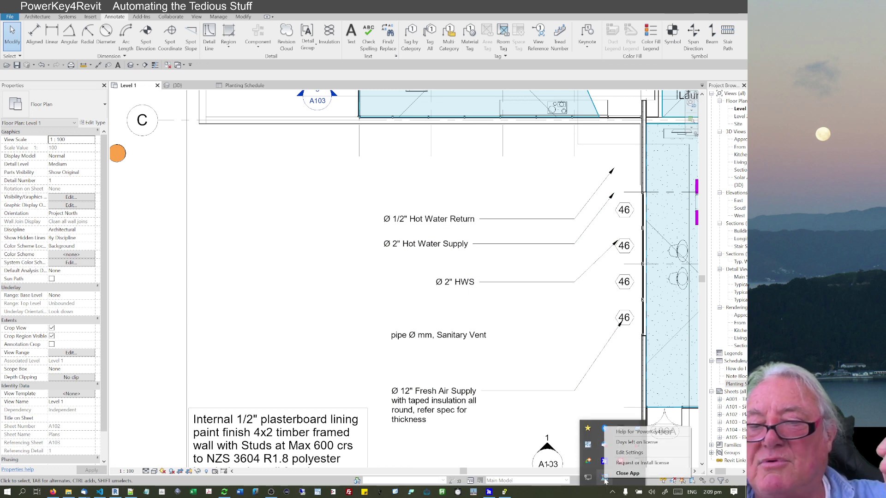
left_click(624, 450)
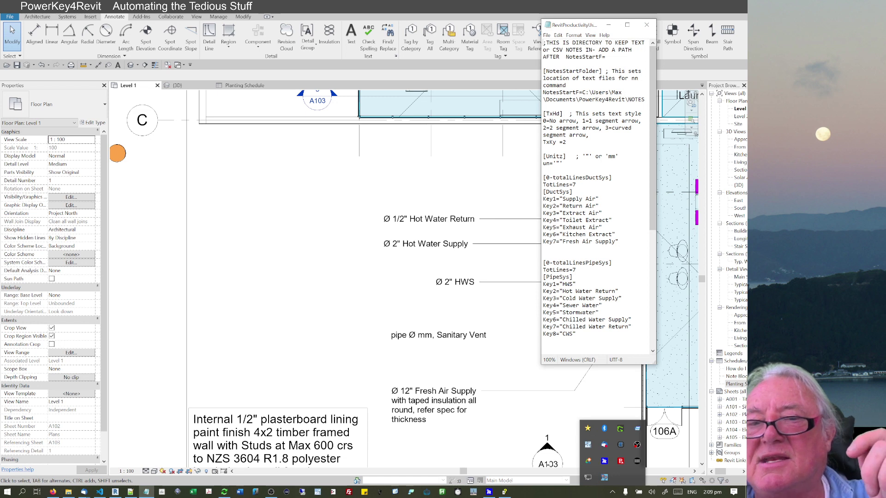
left_click(652, 210)
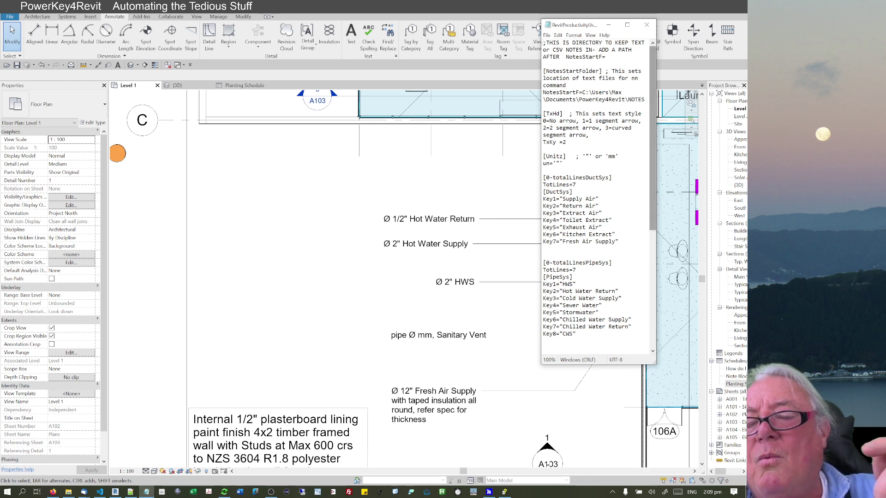
Step: Duplicate the Key8="CWS" line at the end of the PipeSys list
left_click_drag(577, 334, 543, 334)
key("ctrl+c")
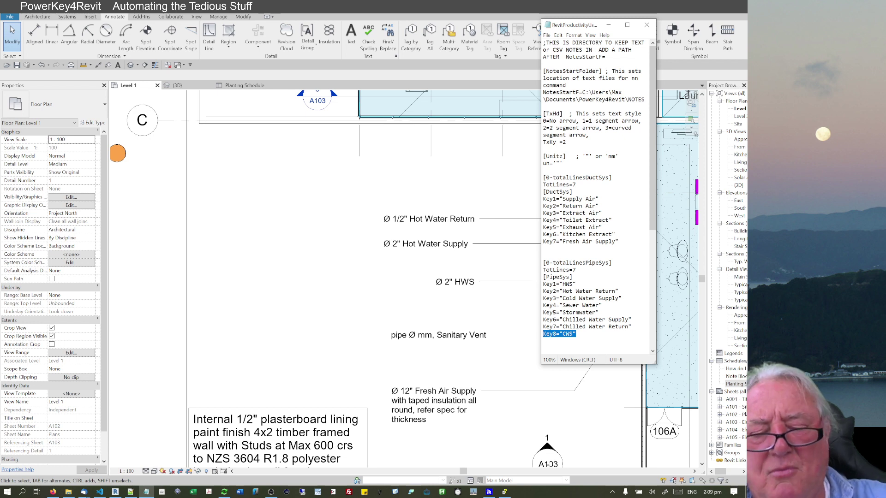
left_click(576, 334)
key("Return")
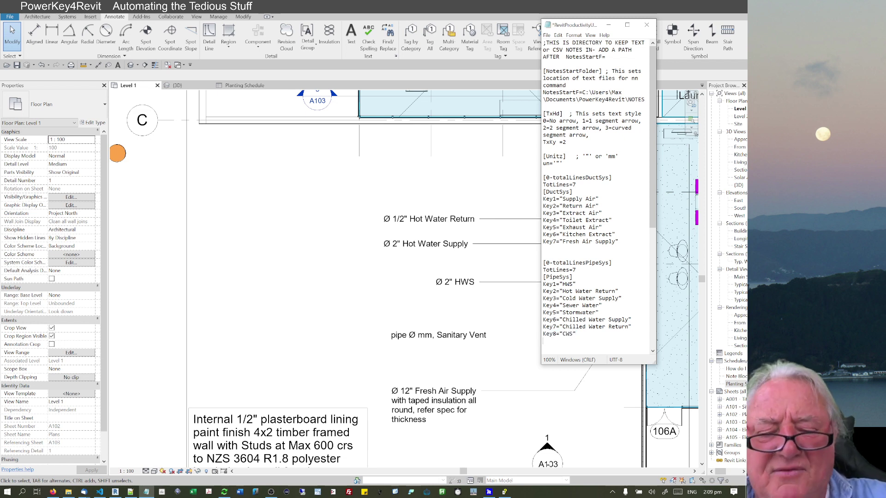
key("ctrl+v")
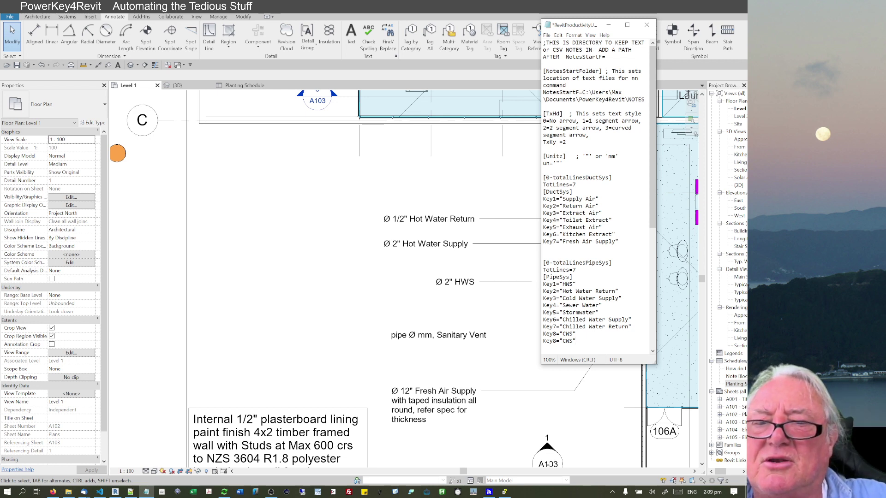
Step: Change the Key2 entry in the PipeSys list to HWR and the Key3 entry to CWS
left_click_drag(616, 291, 565, 291)
type("HWR")
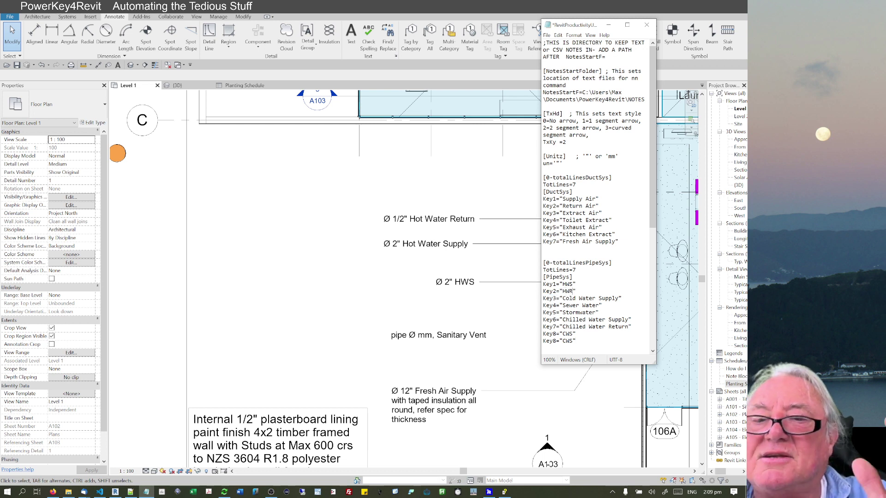
left_click_drag(620, 298, 562, 298)
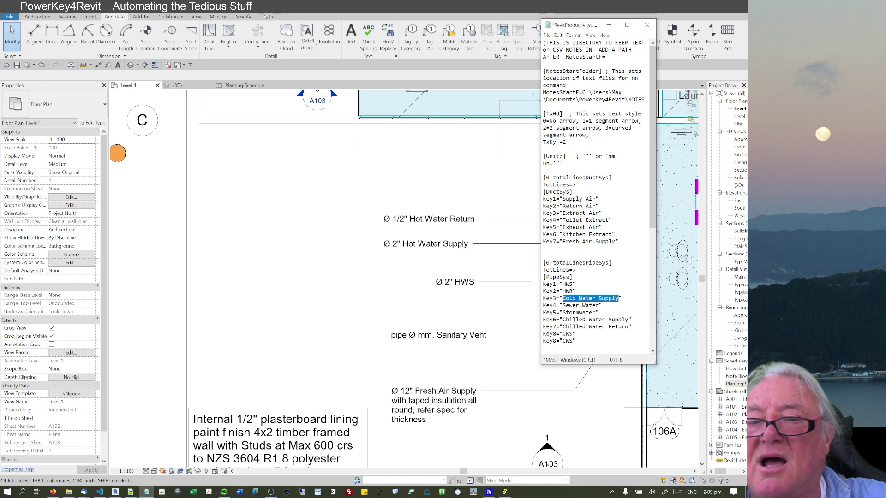
type("CWS")
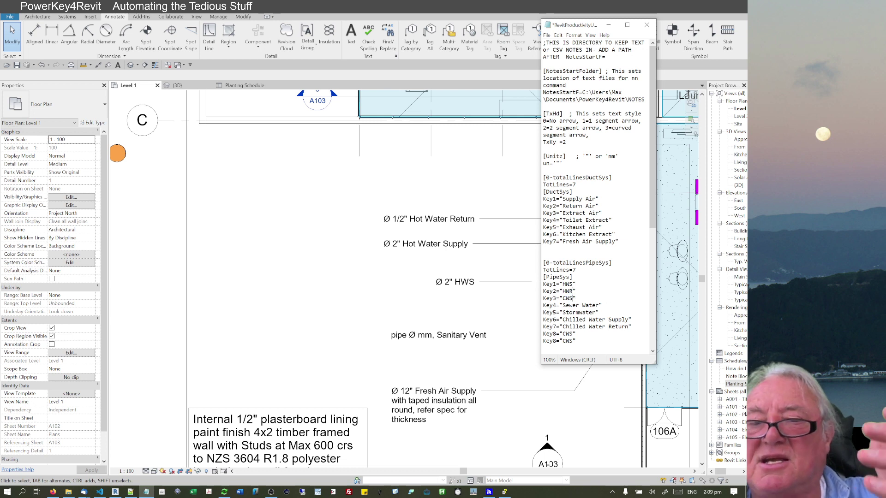
Step: Replace both Key8="CWS" lines in the PipeSys list with the text "Refrigerant supply, preceded by an opening quotation mark
left_click_drag(543, 348, 542, 334)
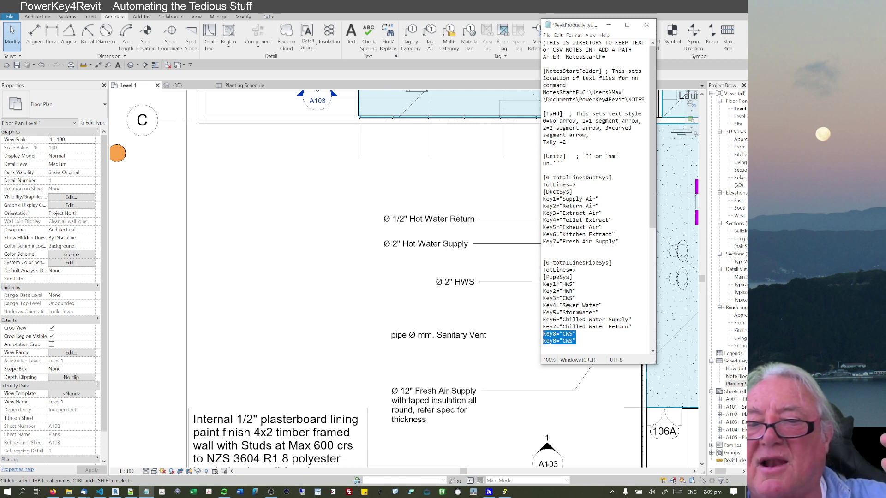
key("Delete")
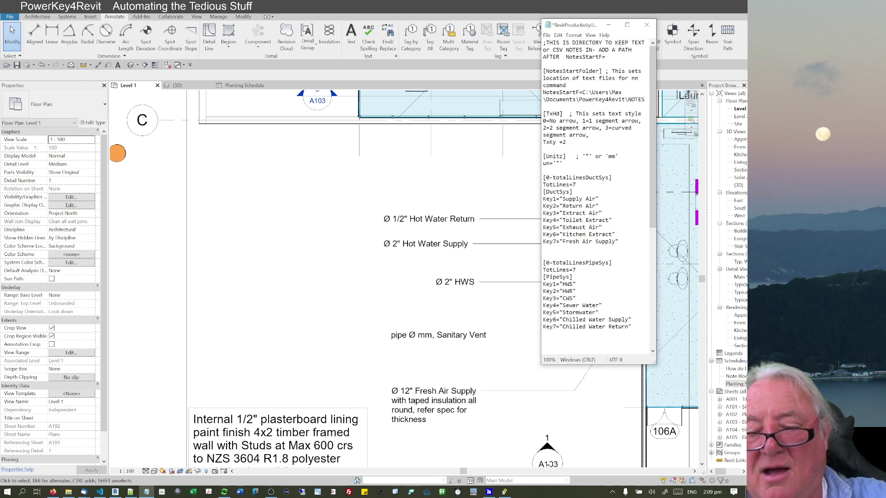
type("Refrige")
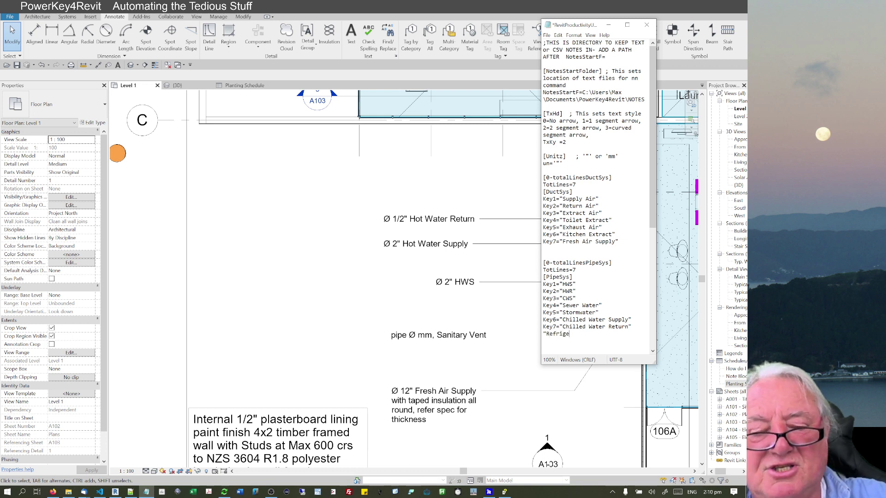
type("rant s")
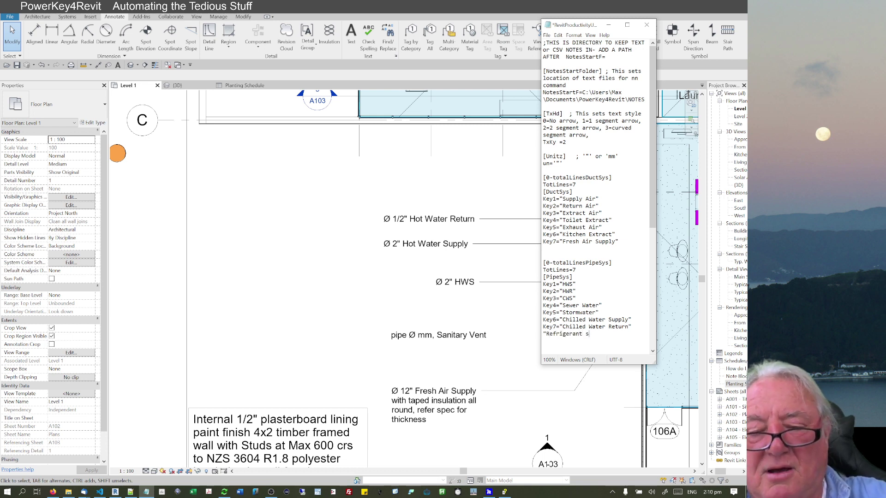
type("upply")
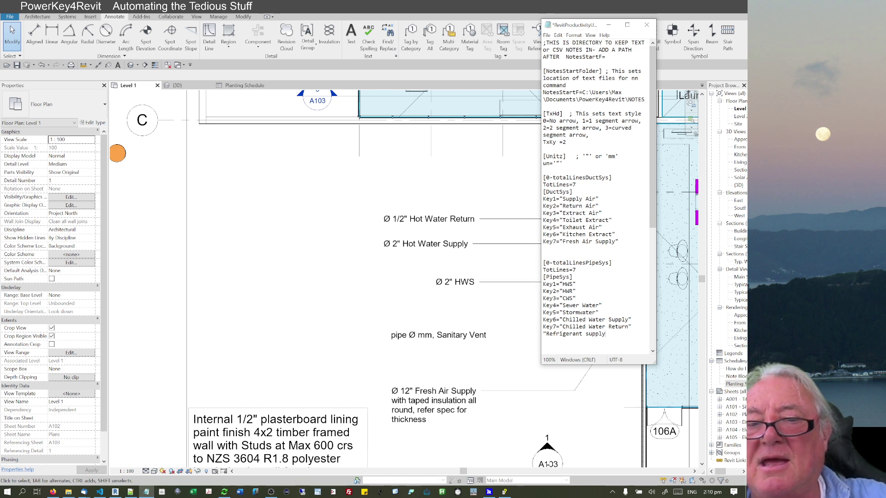
Step: Prefix the Refrigerant supply line with Key8=, reusing the Key7 prefix from the line above
left_click_drag(559, 327, 538, 328)
key("ctrl+c")
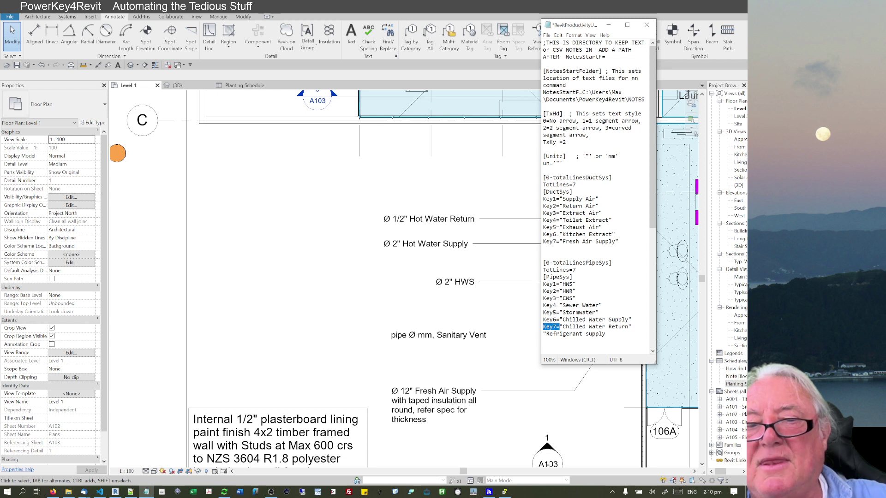
left_click(543, 334)
key("ctrl+v")
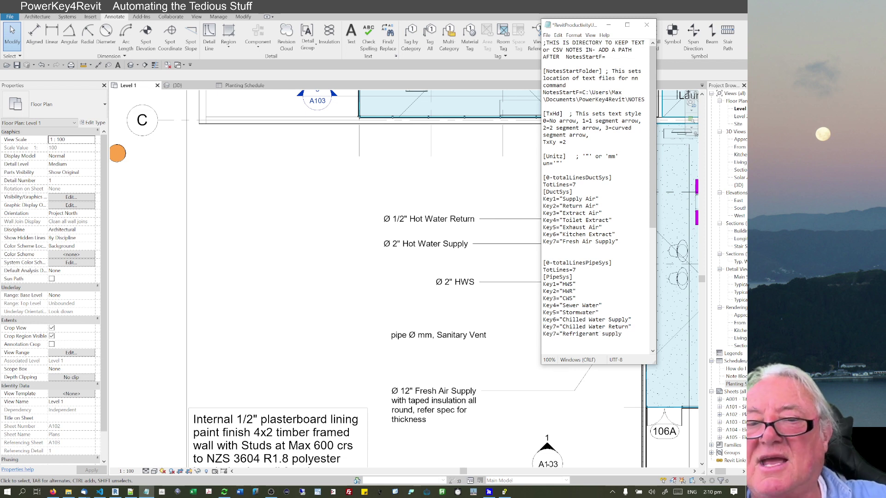
key("BackSpace")
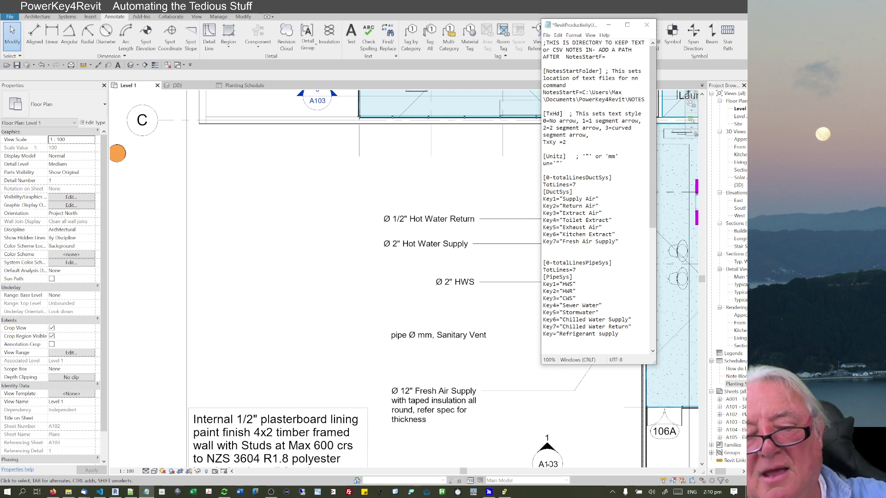
type("8")
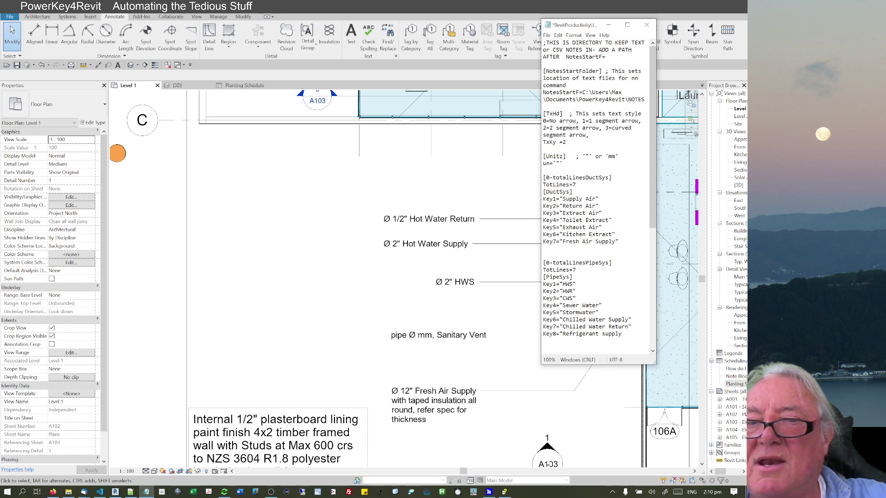
left_click_drag(548, 199, 566, 242)
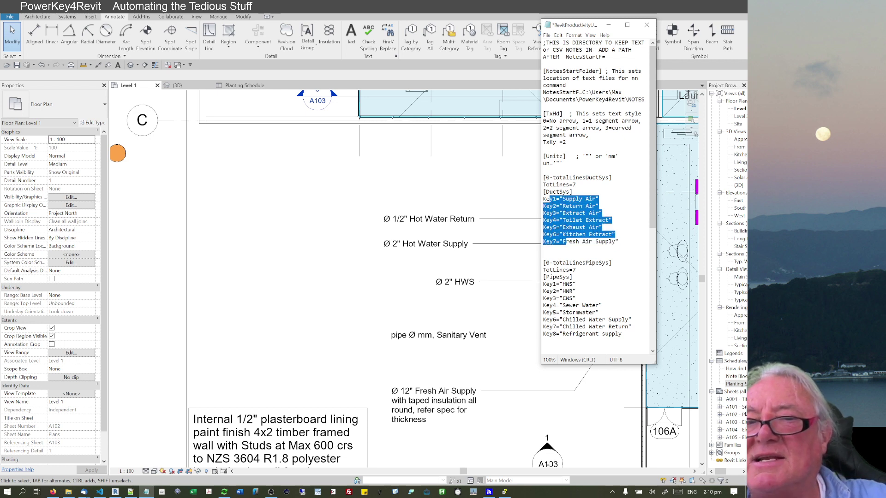
left_click(578, 185)
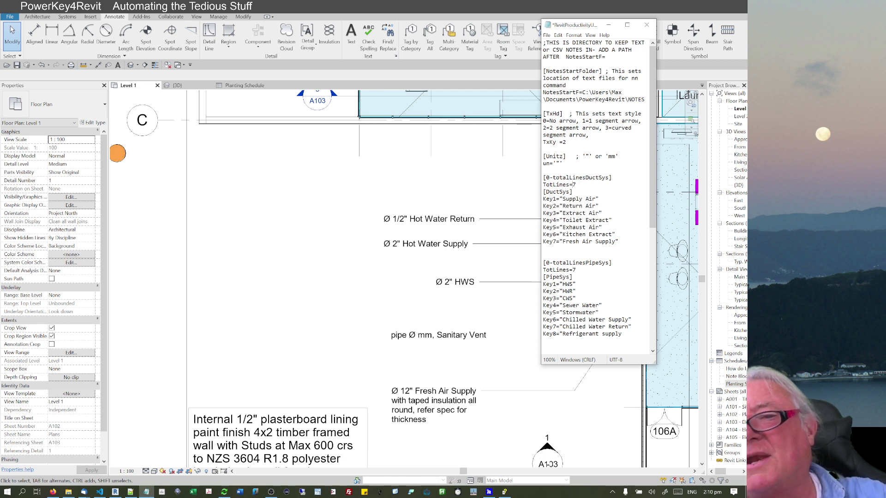
left_click_drag(579, 199, 598, 242)
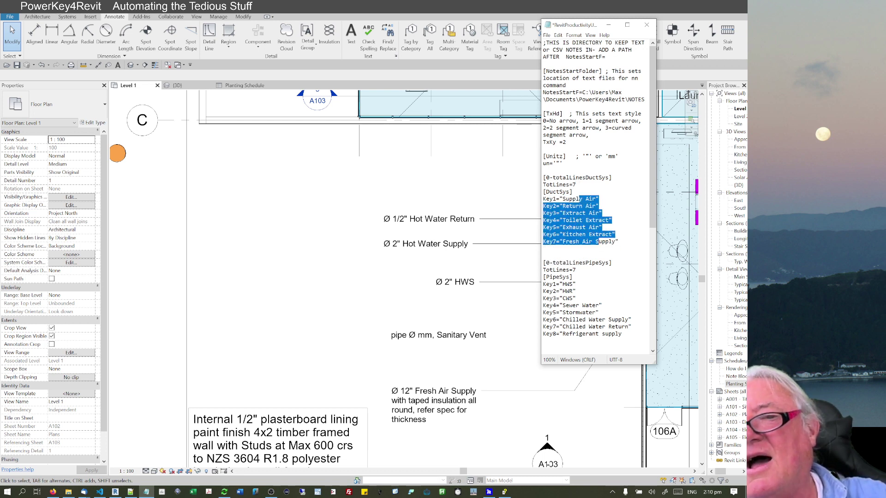
Step: Add the closing quotation mark to the Key8 Refrigerant supply entry and save the settings file
left_click(558, 334)
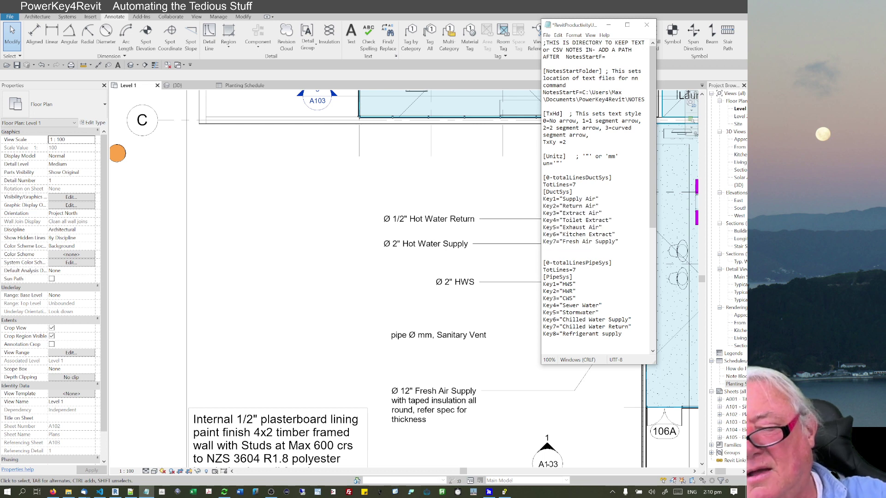
key("ctrl+s")
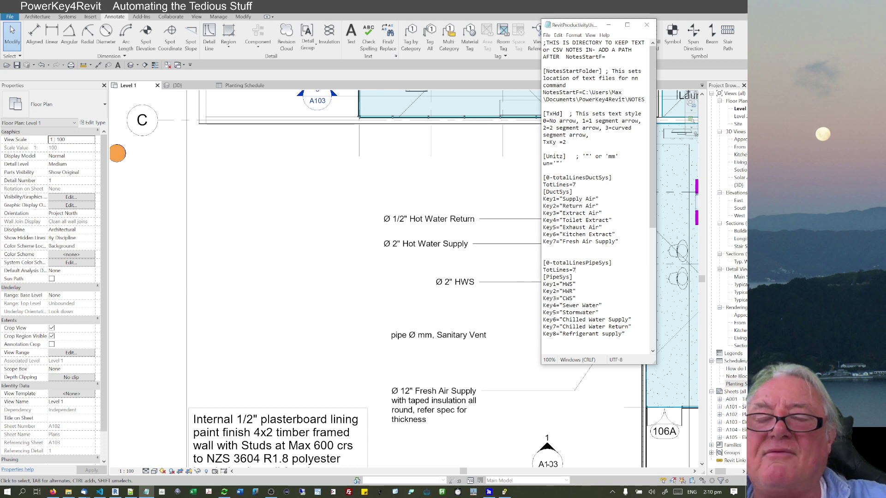
Step: Generate a pipe note with diameter 1/2 and service Chilled Water Return, and place it above the Hot Water Return note with a two-segment leader
left_click(473, 206)
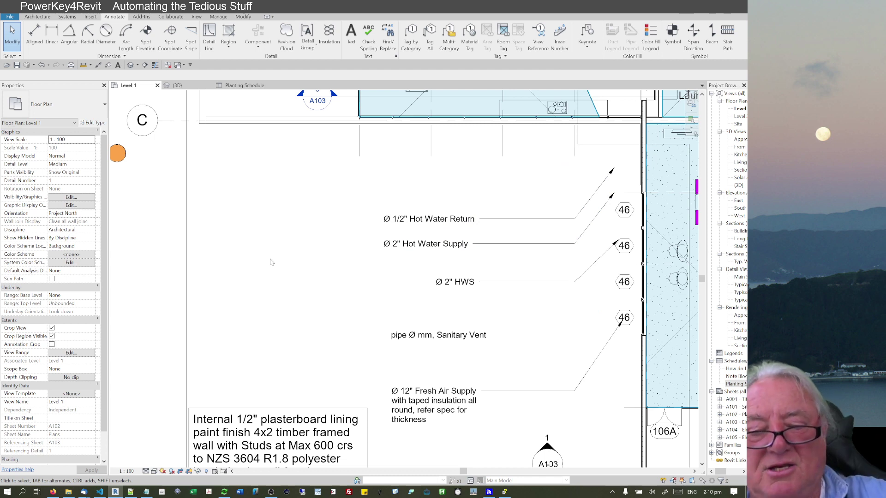
key("ctrl+alt+p")
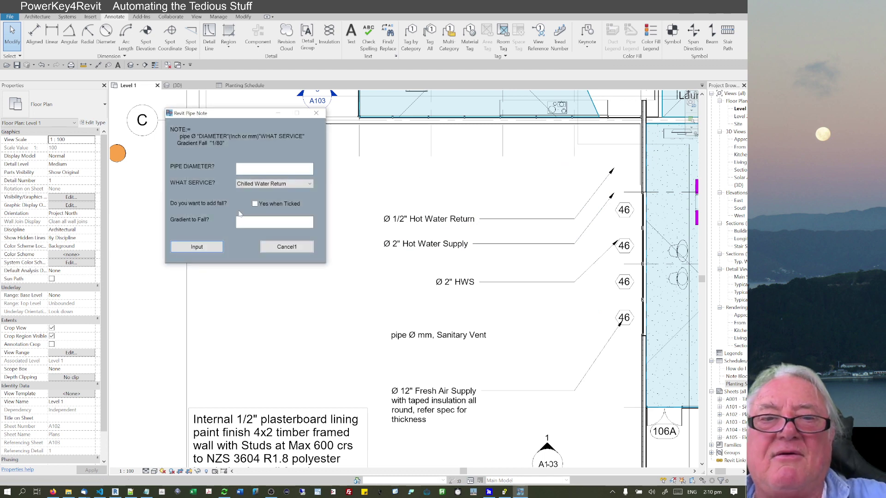
left_click(276, 185)
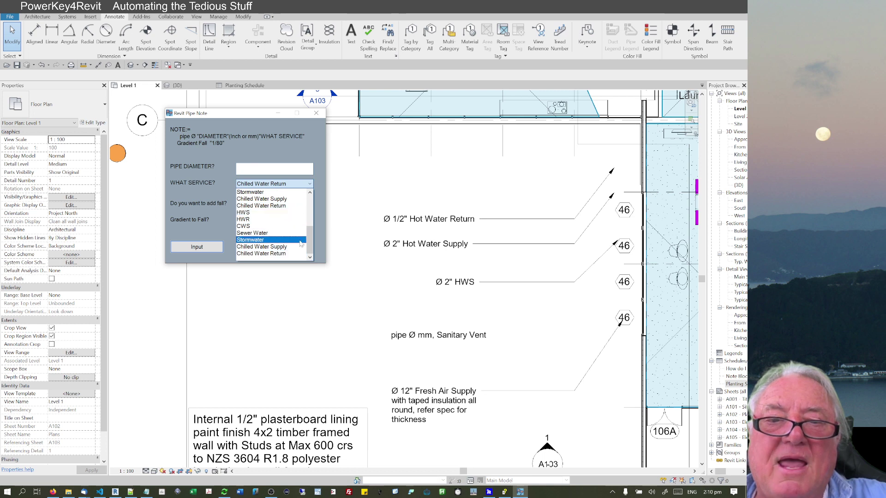
mouse_move(309, 260)
left_mouse_down()
mouse_move(309, 248)
mouse_move(302, 252)
left_mouse_up()
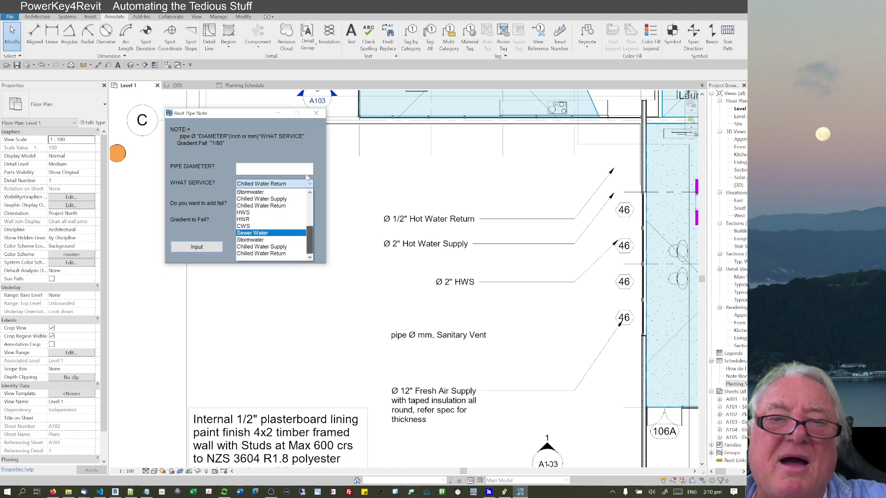
left_click_drag(308, 237, 308, 207)
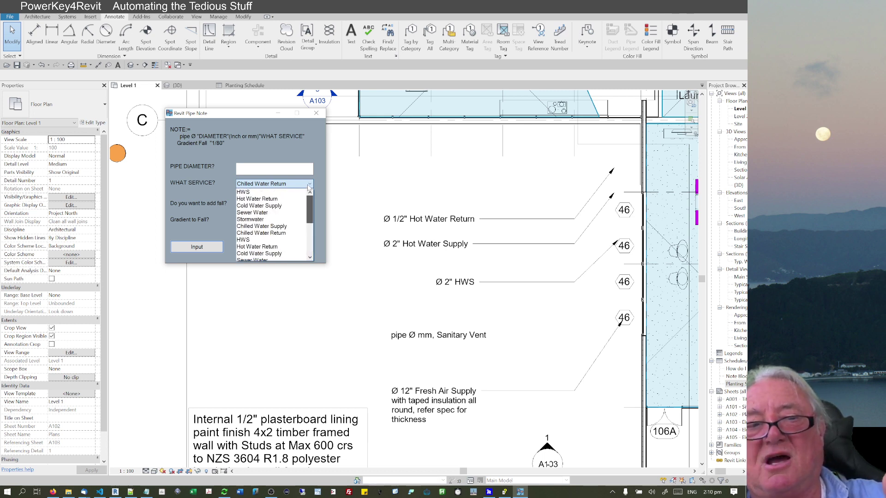
left_click(249, 170)
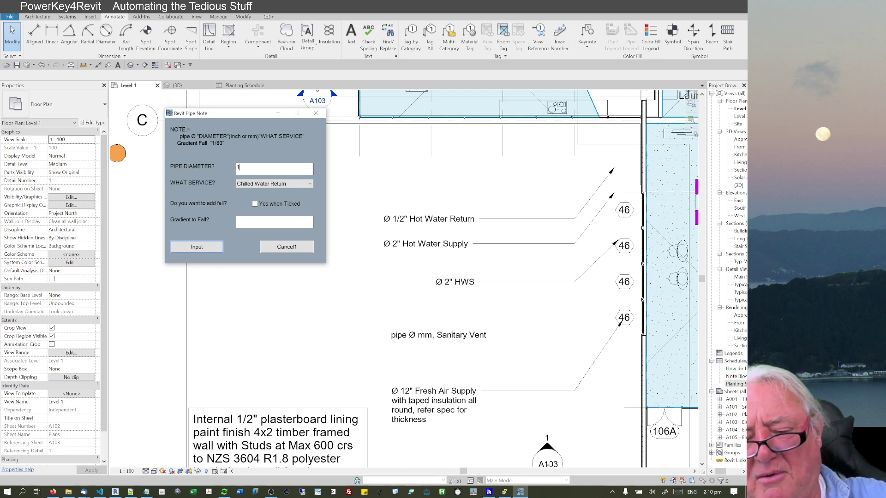
type("1/2")
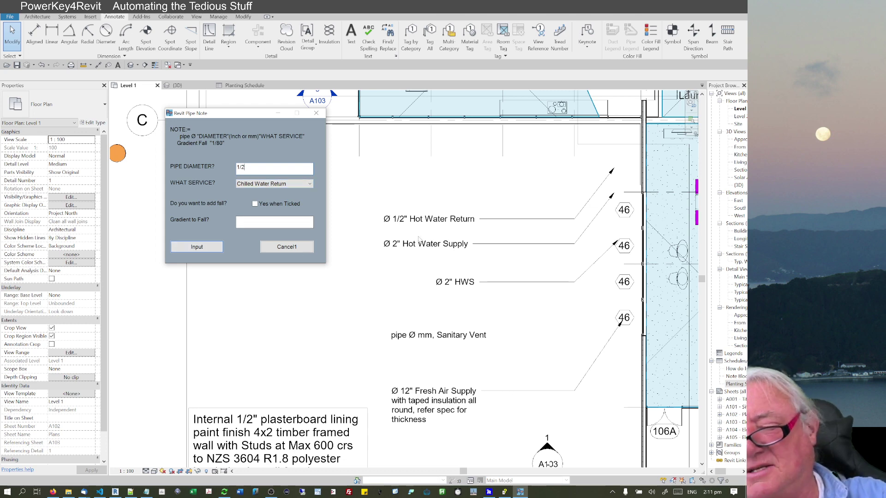
key("Return")
left_click(598, 156)
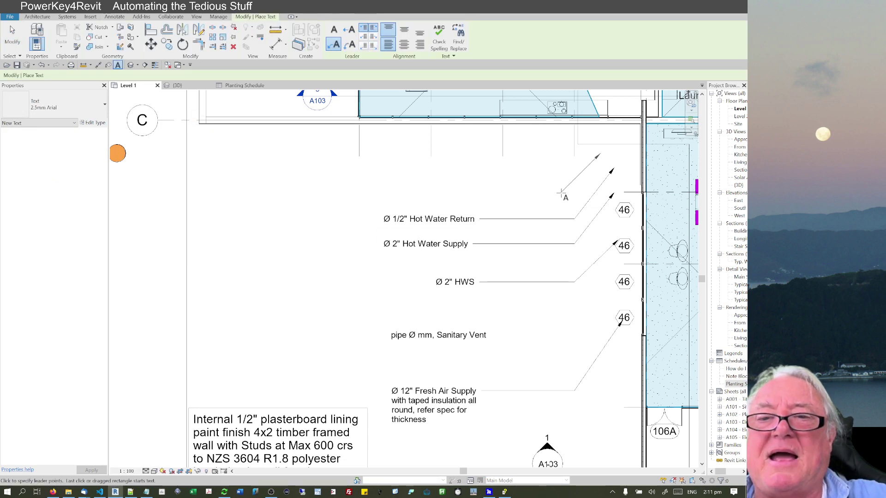
left_click(562, 192)
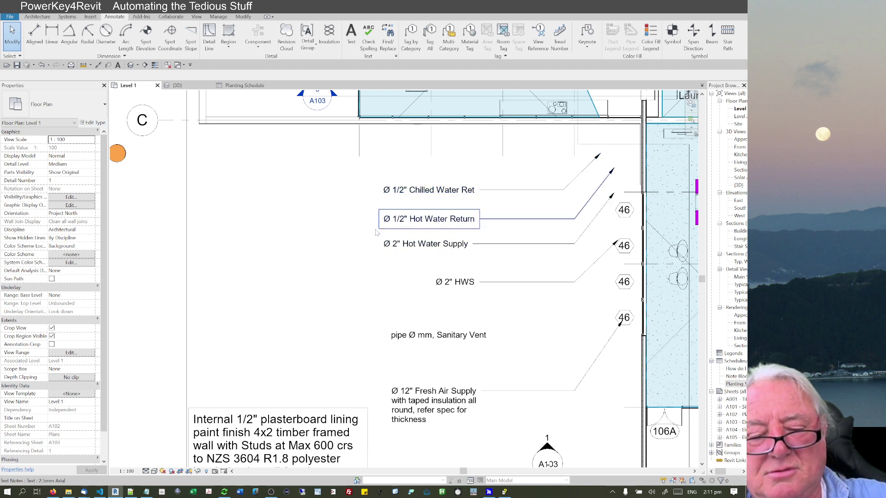
Step: Place a 1/2" Chilled Water Return pipe note with a two-segment leader above the existing notes, and delete the truncated Chilled Water Ret note
key("p")
key("n")
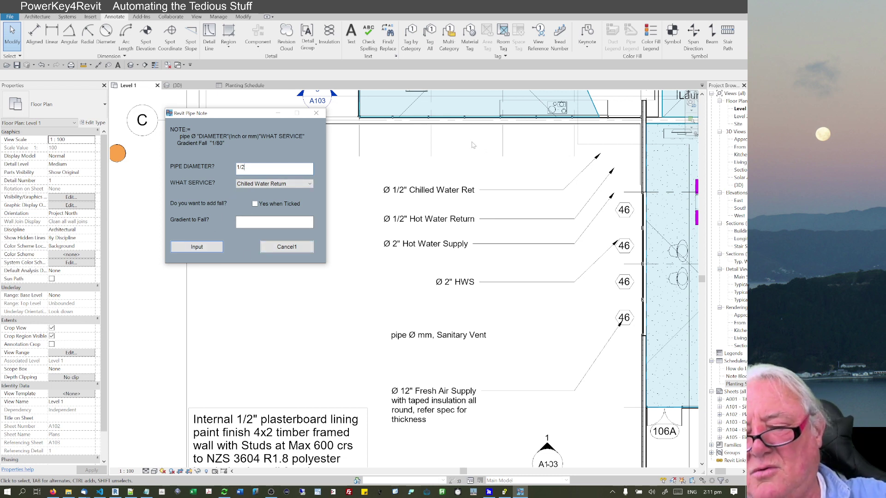
key("Return")
left_click(567, 131)
left_click(484, 167)
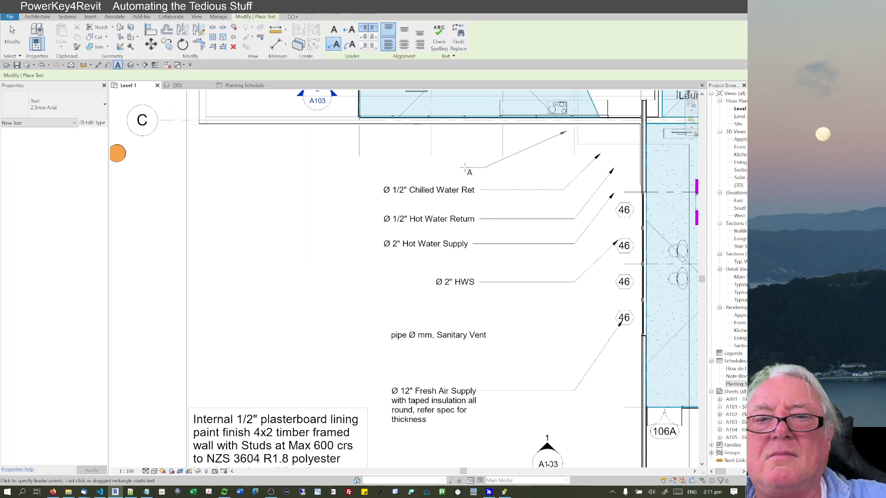
left_click(465, 167)
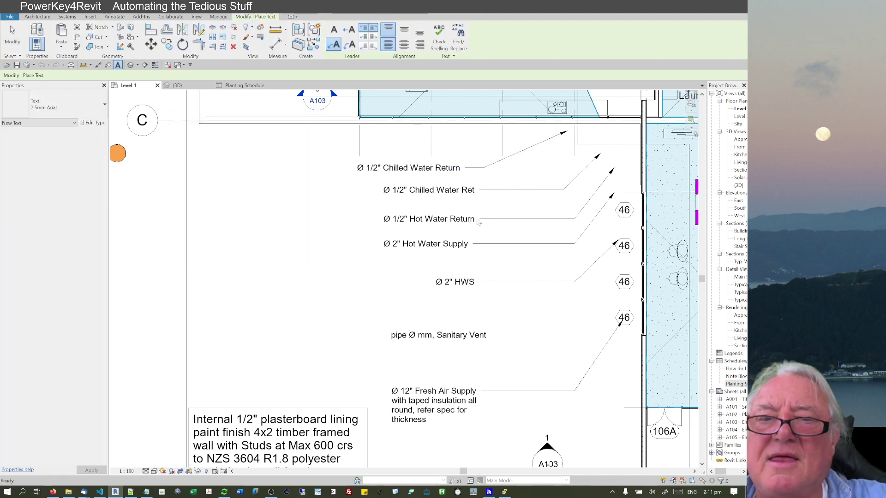
left_click(404, 192)
key("Delete")
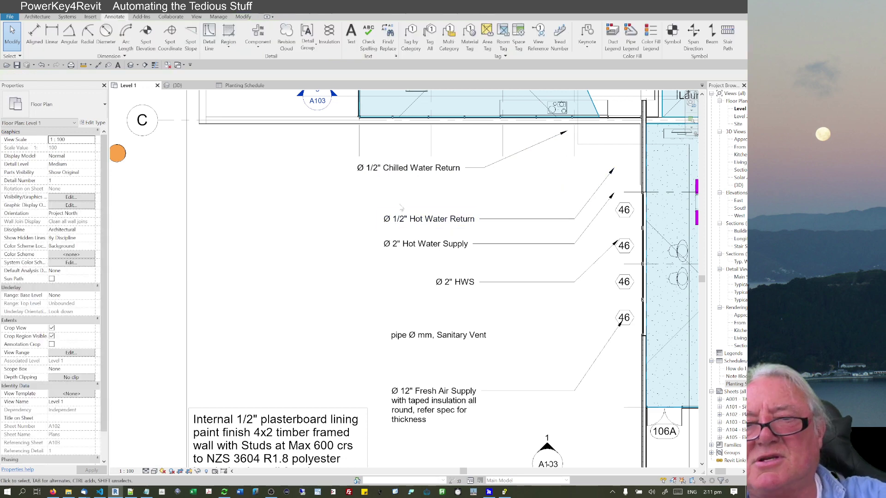
Step: Set the un value under [Unitz] in the settings file to 'mm' and save the file
double_click(380, 169)
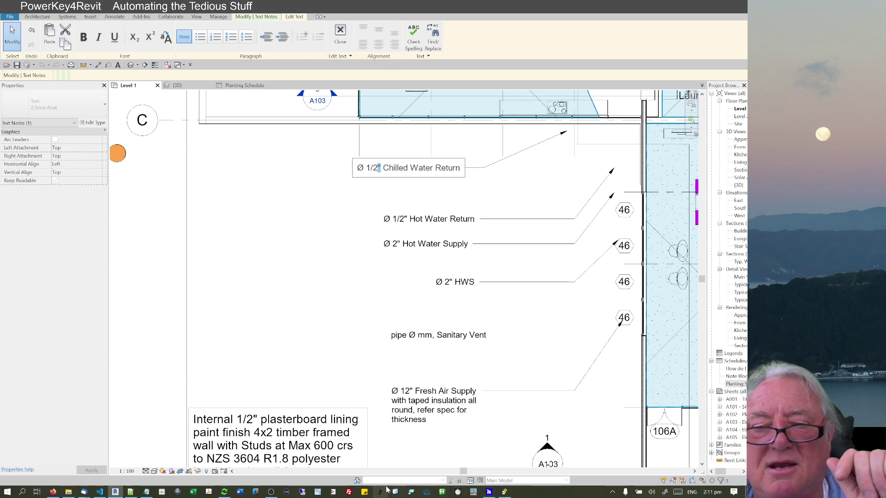
left_click(146, 492)
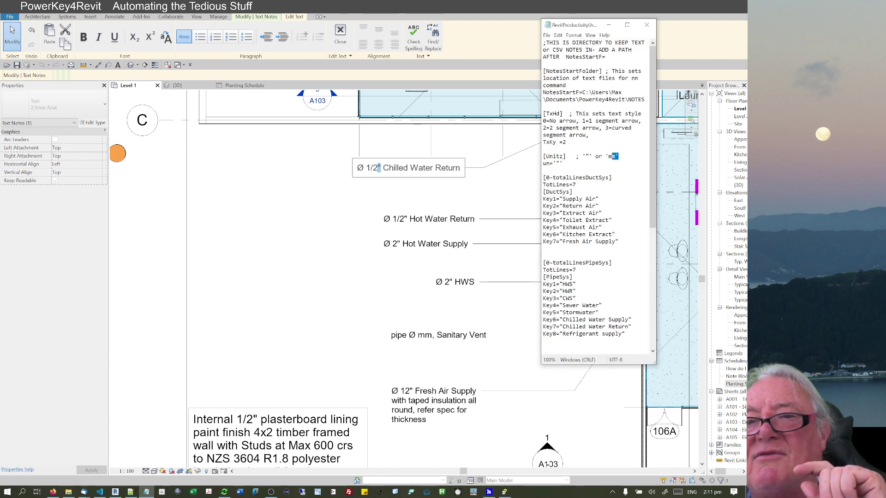
left_click_drag(619, 157, 553, 163)
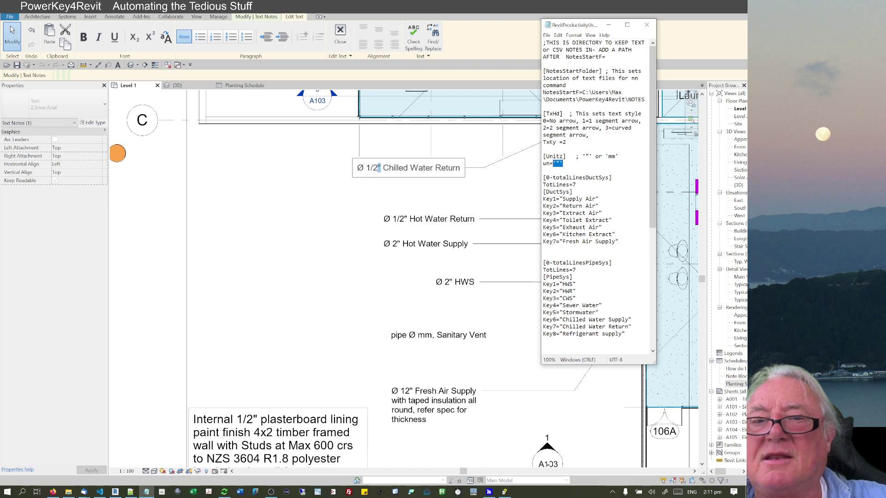
type("'mm'")
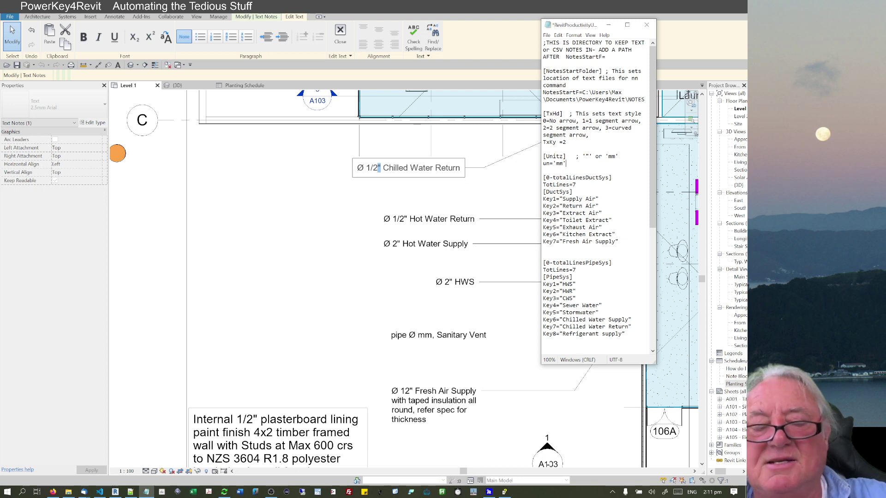
key("ctrl+s")
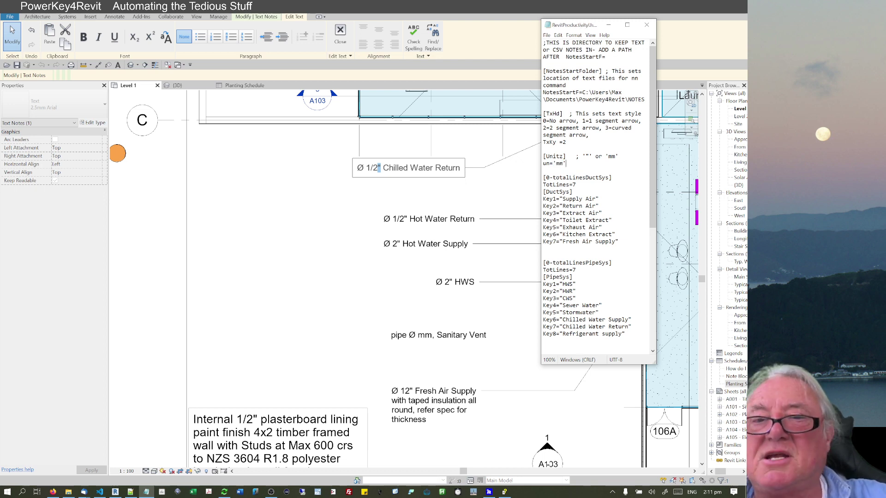
Step: Back in the Revit plan, generate a 45 mm Chilled Water Return pipe note and place it above the Hot Water Return note with a two-segment leader
key("alt+Tab")
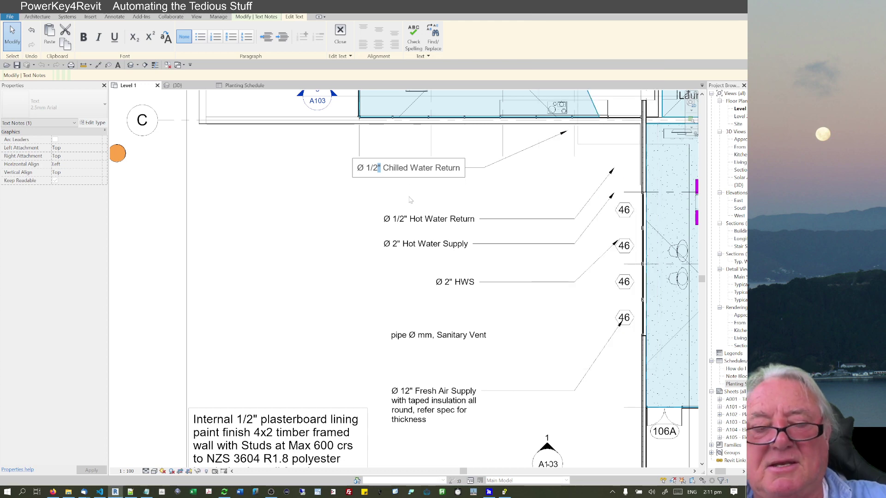
left_click(389, 189)
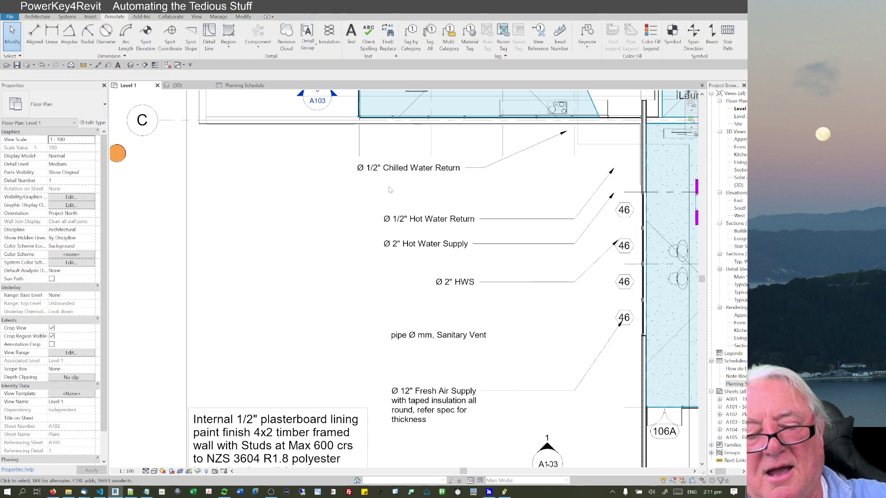
key("n")
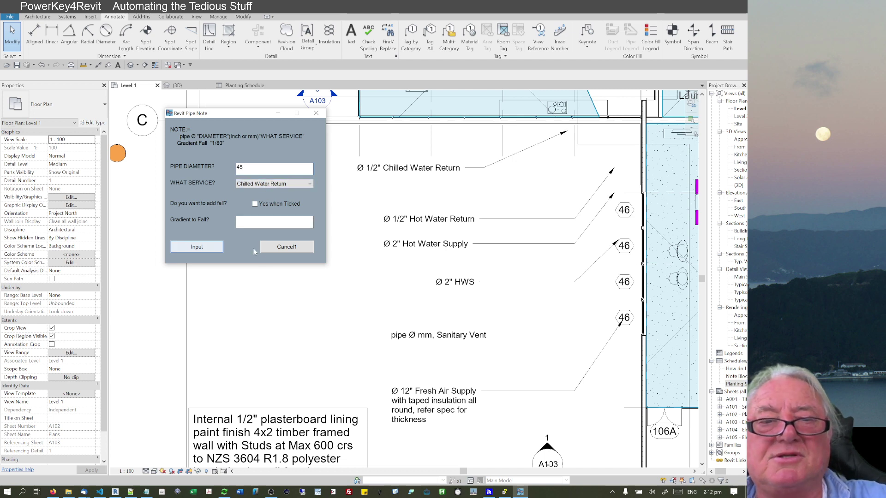
key("Return")
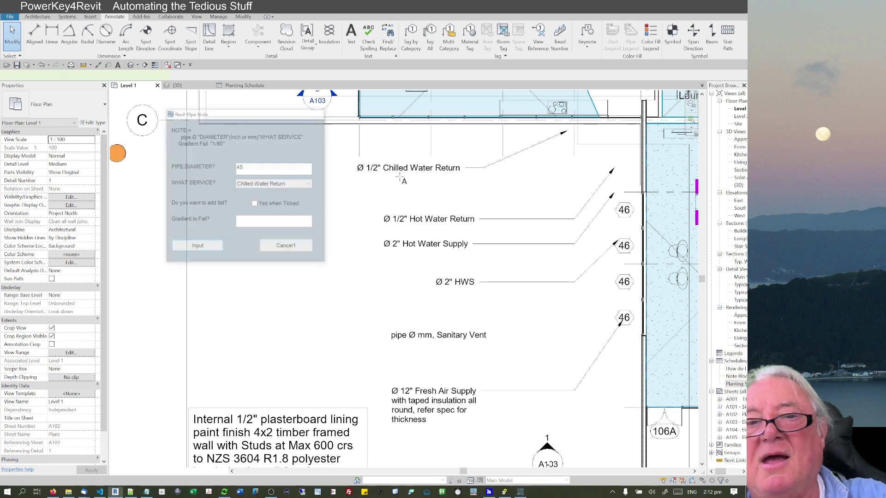
left_click(604, 148)
left_click(537, 197)
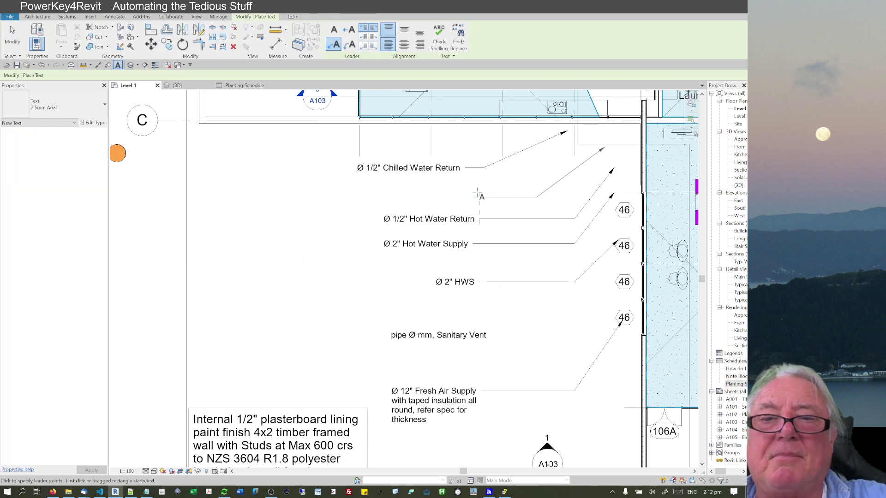
left_click(477, 194)
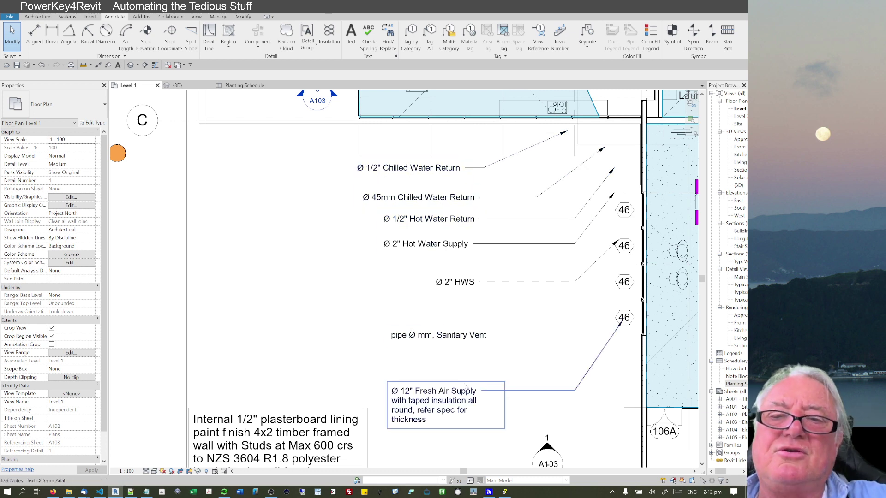
Step: Delete all the pipe and duct notes between the plasterboard wall note and the upper wall
left_click_drag(445, 451, 395, 171)
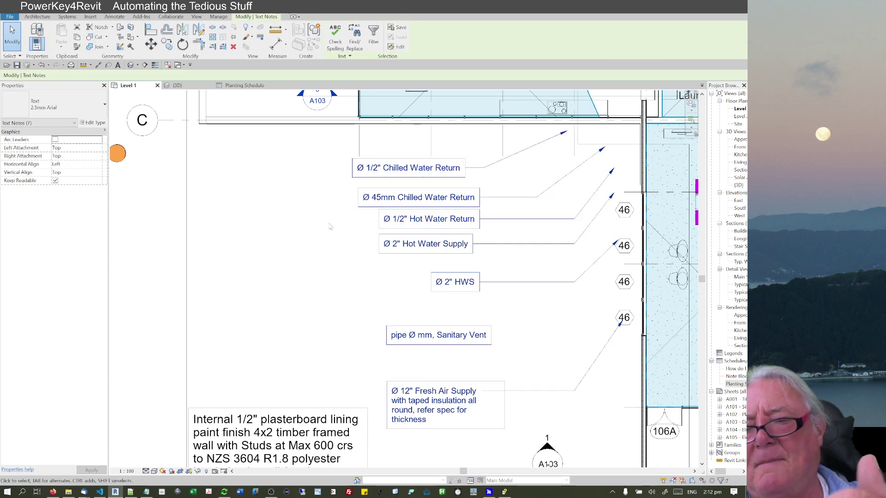
key("Delete")
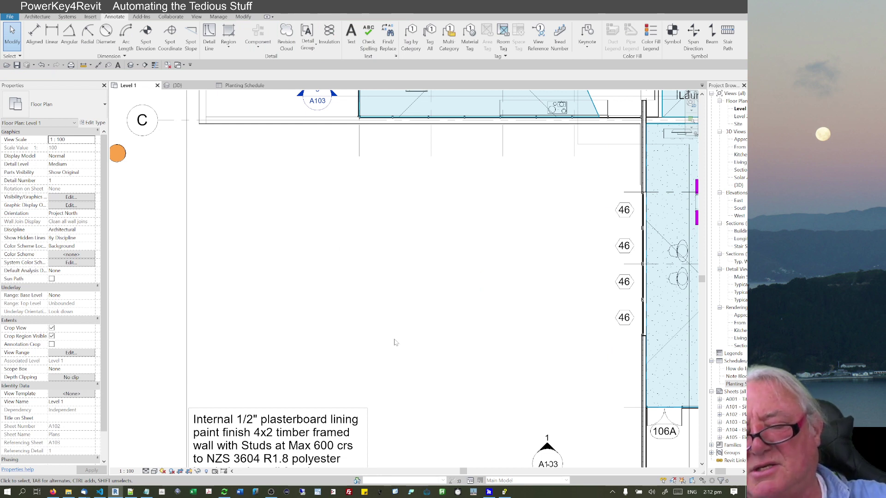
Step: Examine the service choices offered for a pipe note, then dismiss the dialog without generating a note
key("alt+p")
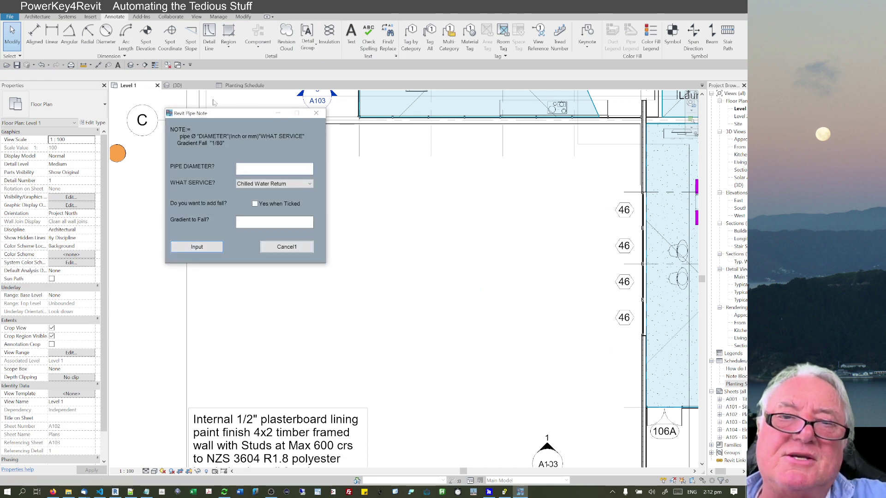
left_click_drag(221, 113, 425, 136)
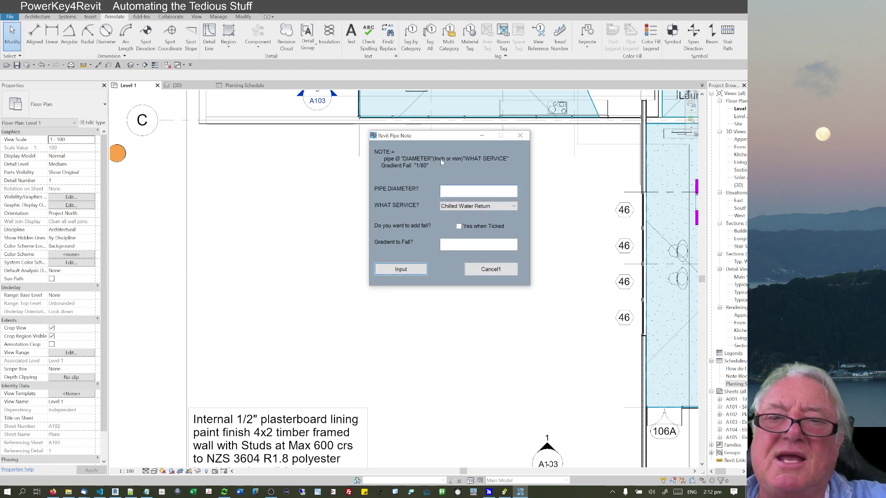
left_click(463, 209)
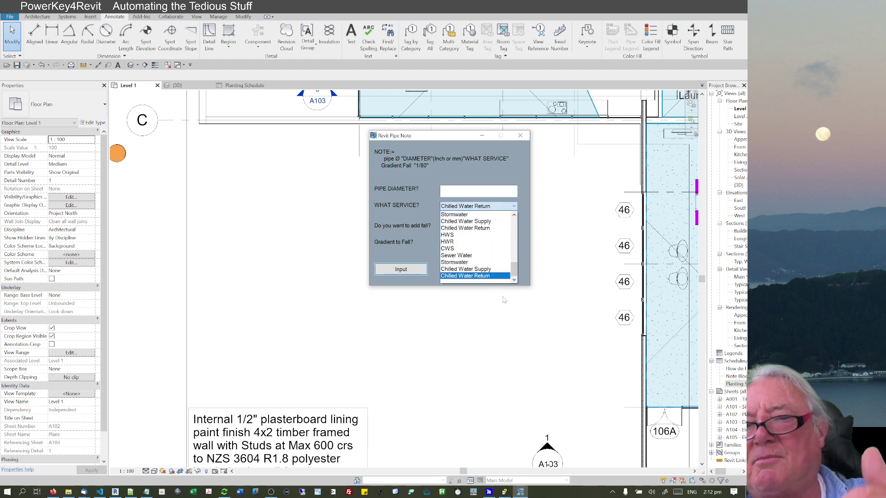
mouse_move(513, 273)
left_mouse_down()
mouse_move(517, 202)
mouse_move(515, 275)
left_mouse_up()
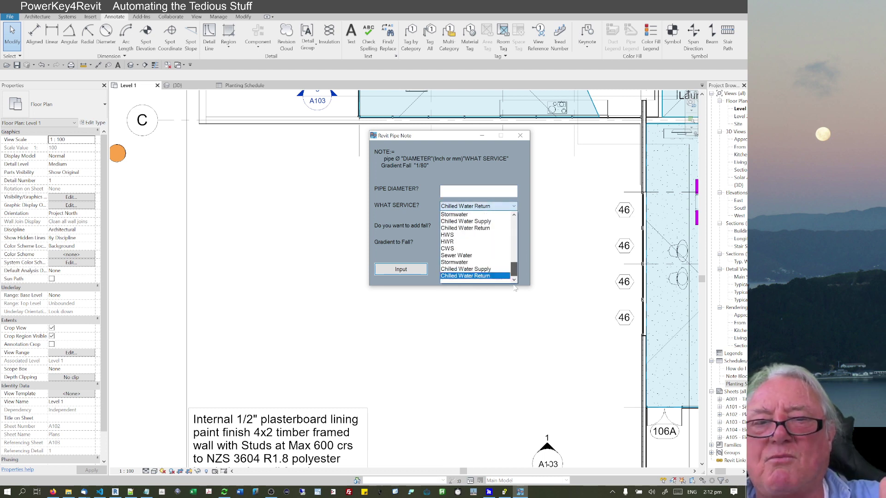
left_click(398, 219)
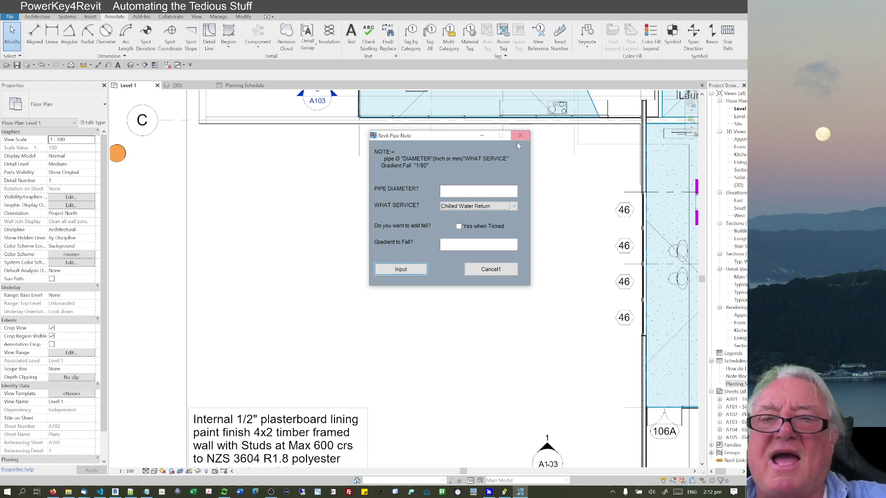
left_click(467, 208)
left_click(425, 205)
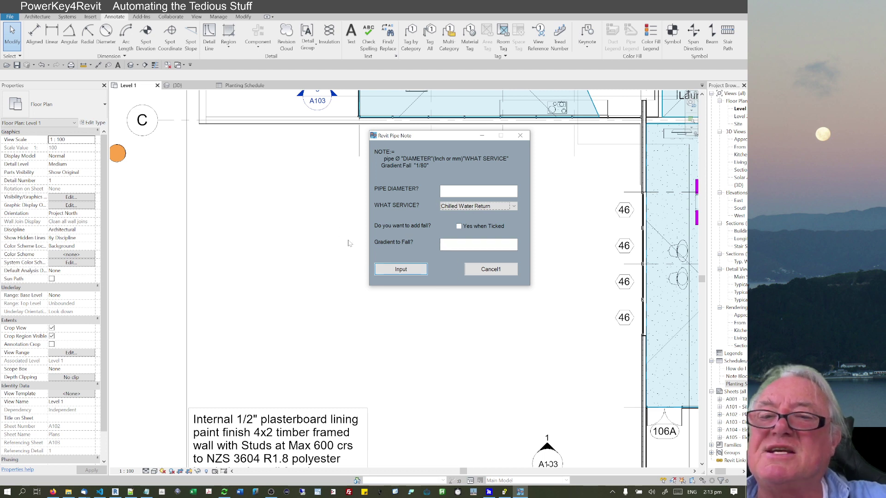
left_click(520, 137)
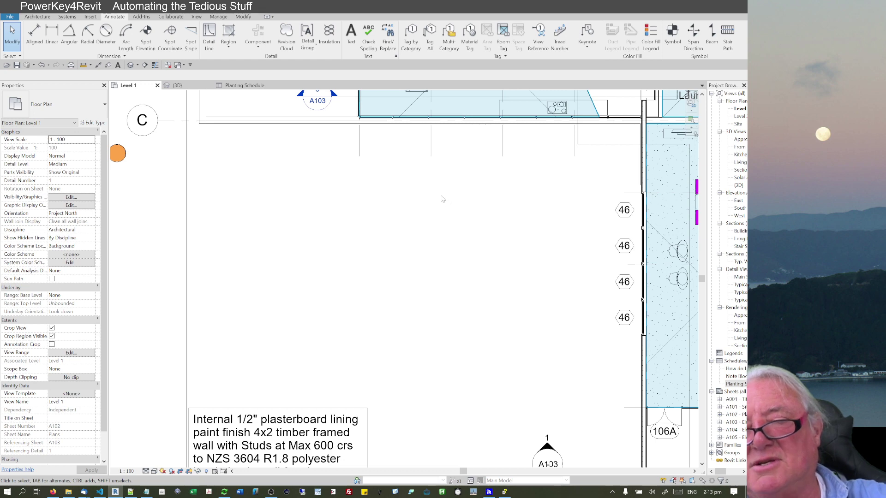
Step: Try generating a Chilled Water Return pipe note with the dummy diameter dvfbghj and a two-segment leader
type("dvfbghj")
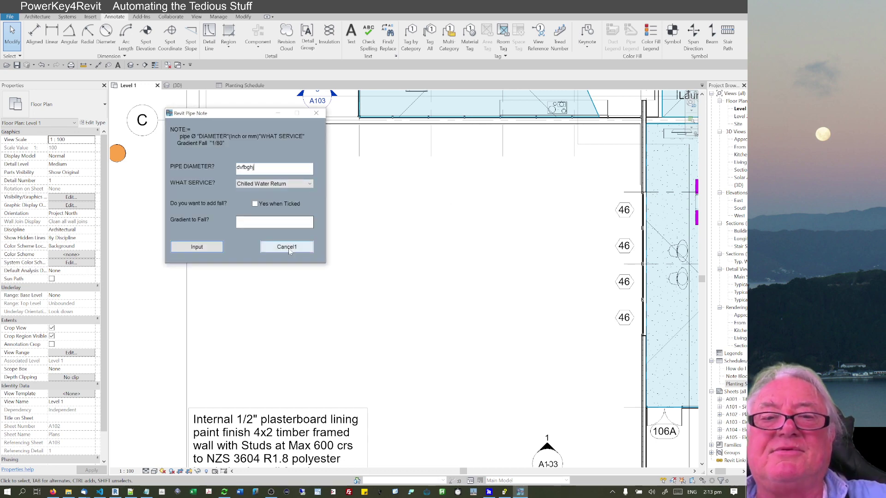
key("Return")
left_click(609, 150)
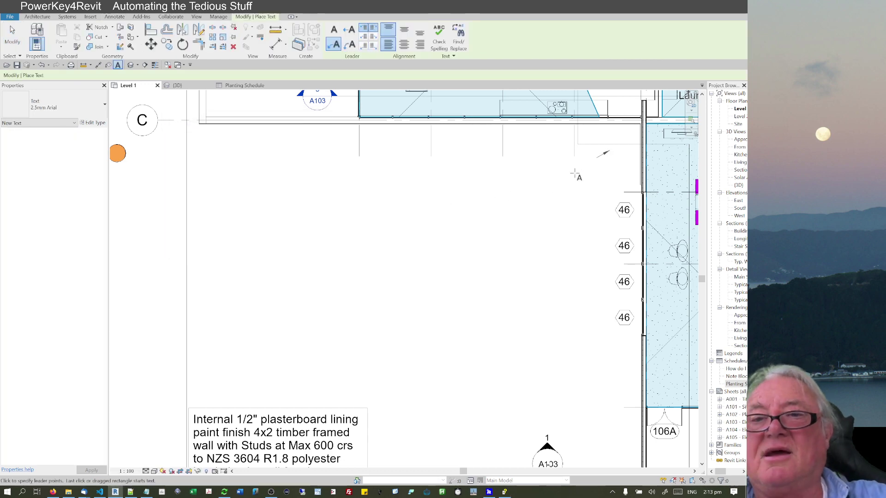
left_click(527, 231)
left_click(440, 218)
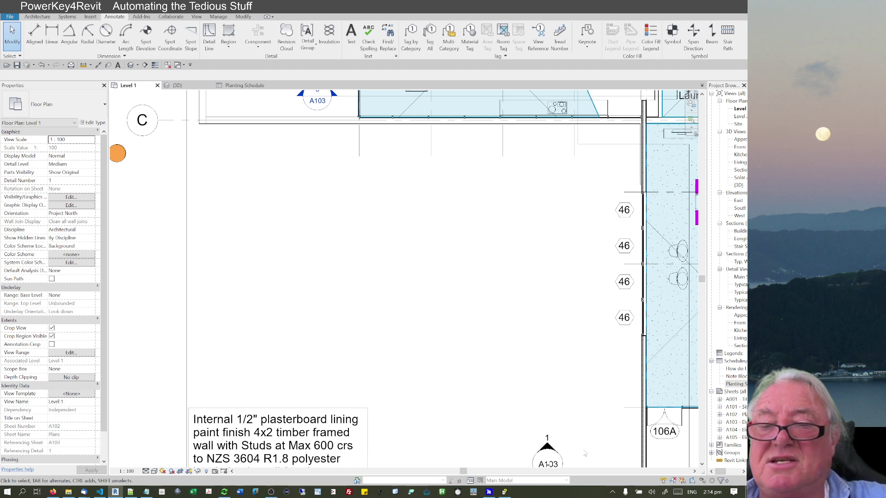
Step: Look over the hidden tray icons, then review the settings file's notes folder path and leader style (TxKy) entries
left_click(612, 492)
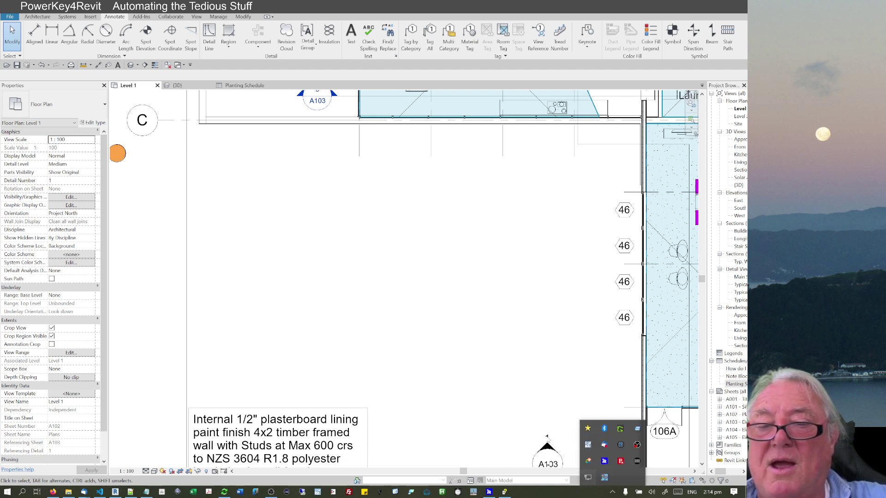
left_click(604, 475)
left_click(147, 491)
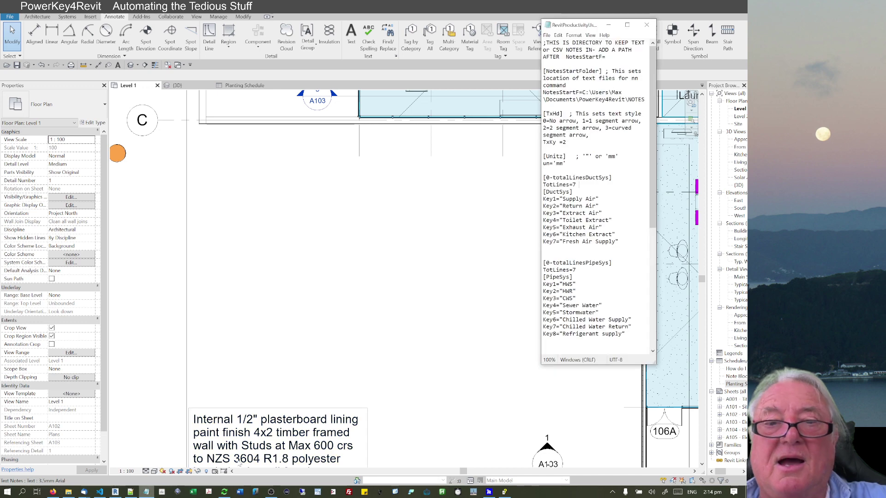
key("shift+Down")
key("shift+Down")
key("shift+Down")
key("shift+Down")
key("shift+Down")
key("shift+Down")
key("shift+Down")
key("shift+Down")
key("shift+Down")
key("shift+Down")
key("shift+Down")
key("shift+Down")
key("shift+Down")
key("shift+Down")
key("shift+Down")
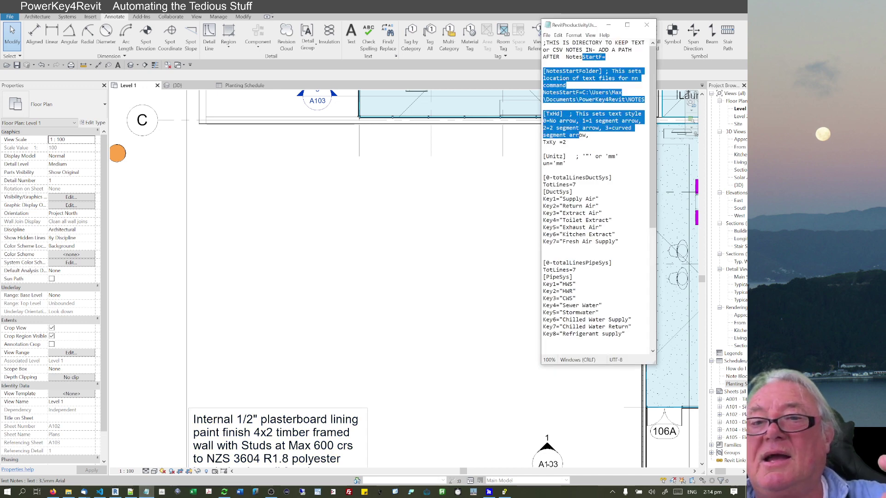
left_click(566, 142)
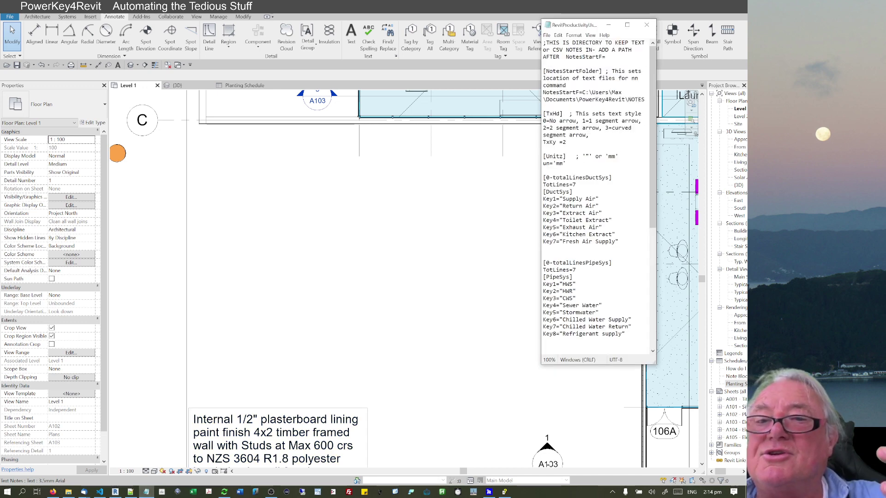
key("shift+Left")
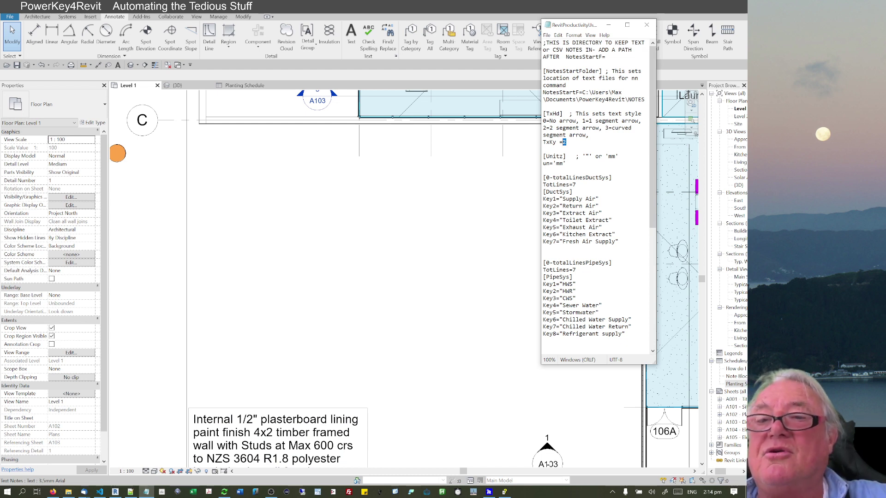
Step: Review the unit setting and the DuctSys and PipeSys service lists in the settings file, then return to the plan
left_click_drag(543, 156, 570, 164)
left_click(567, 164)
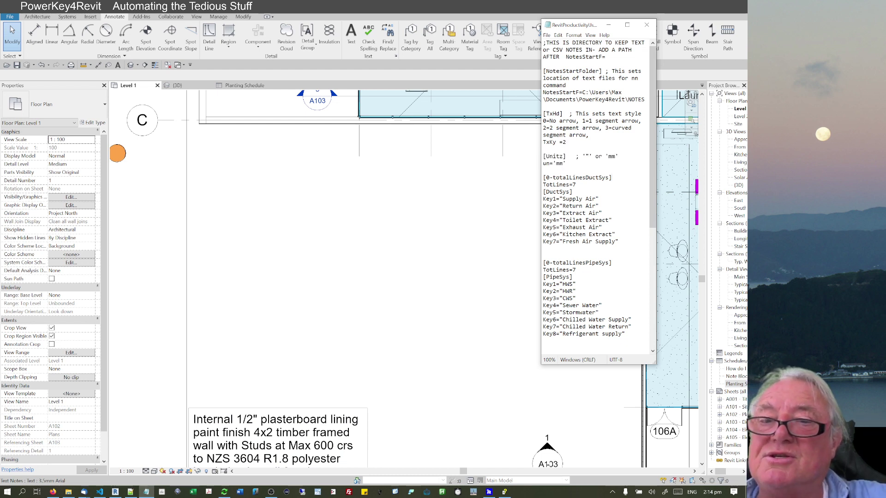
left_click_drag(618, 242, 543, 199)
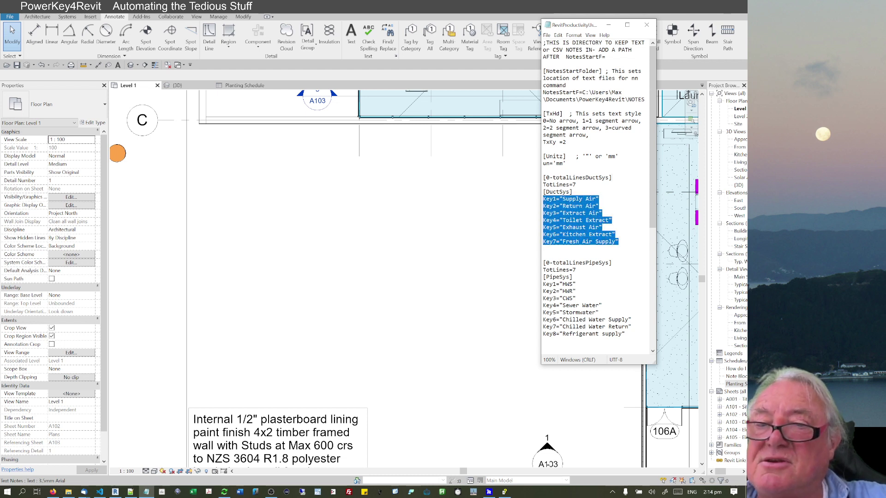
left_click_drag(625, 334, 543, 284)
left_click(576, 284)
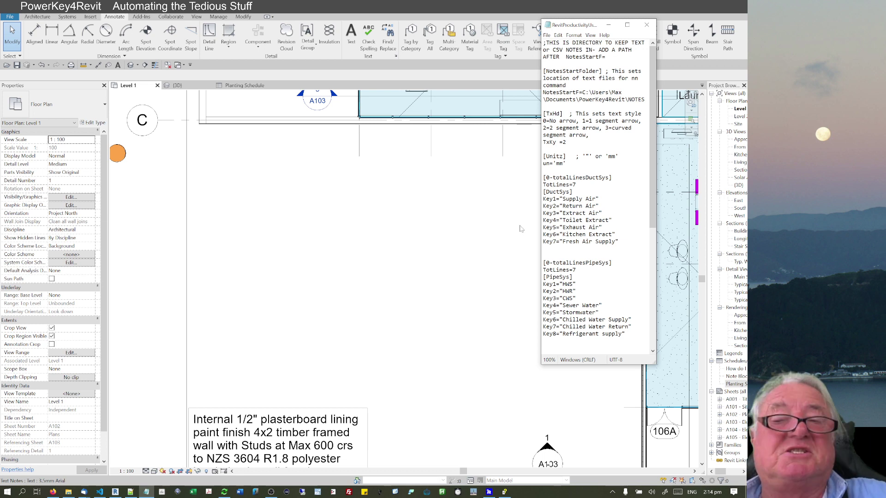
left_click(483, 240)
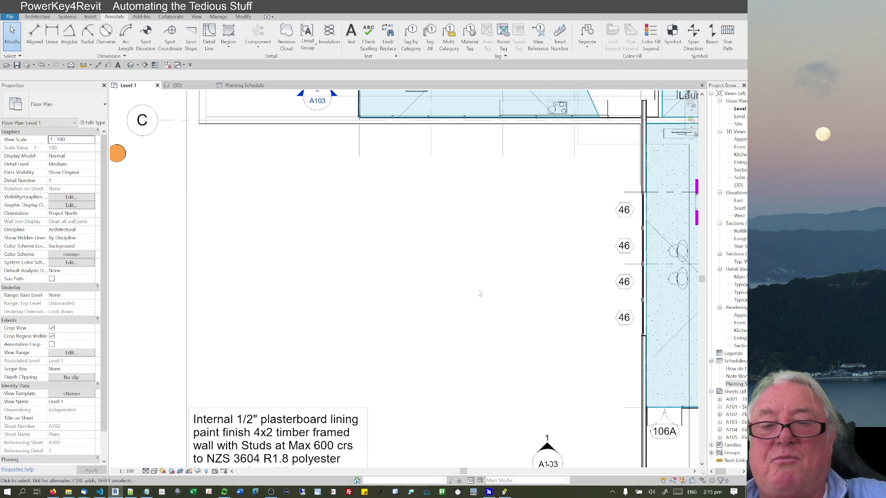